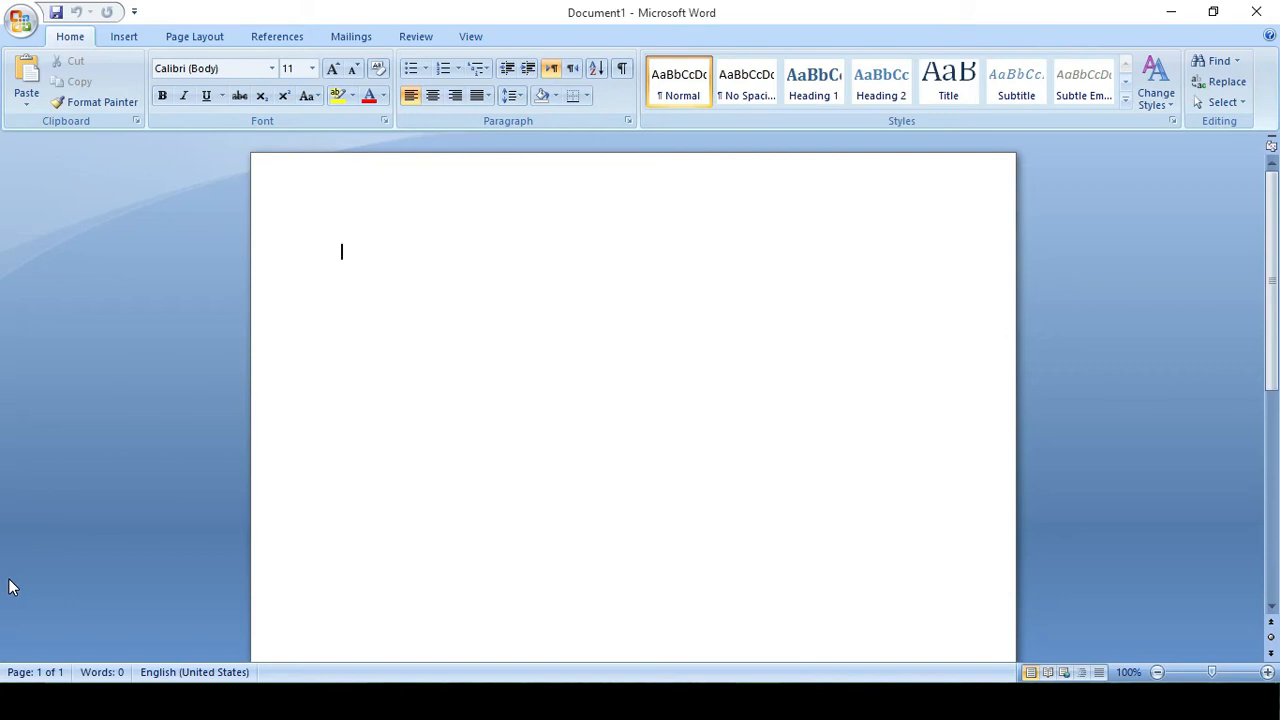
Type 'Microsoft word' and 'Executable name winword' on separate lines, then bring up the Run box.
{"action": "type", "text": "mid"}
{"action": "type", "text": "rosoft"}
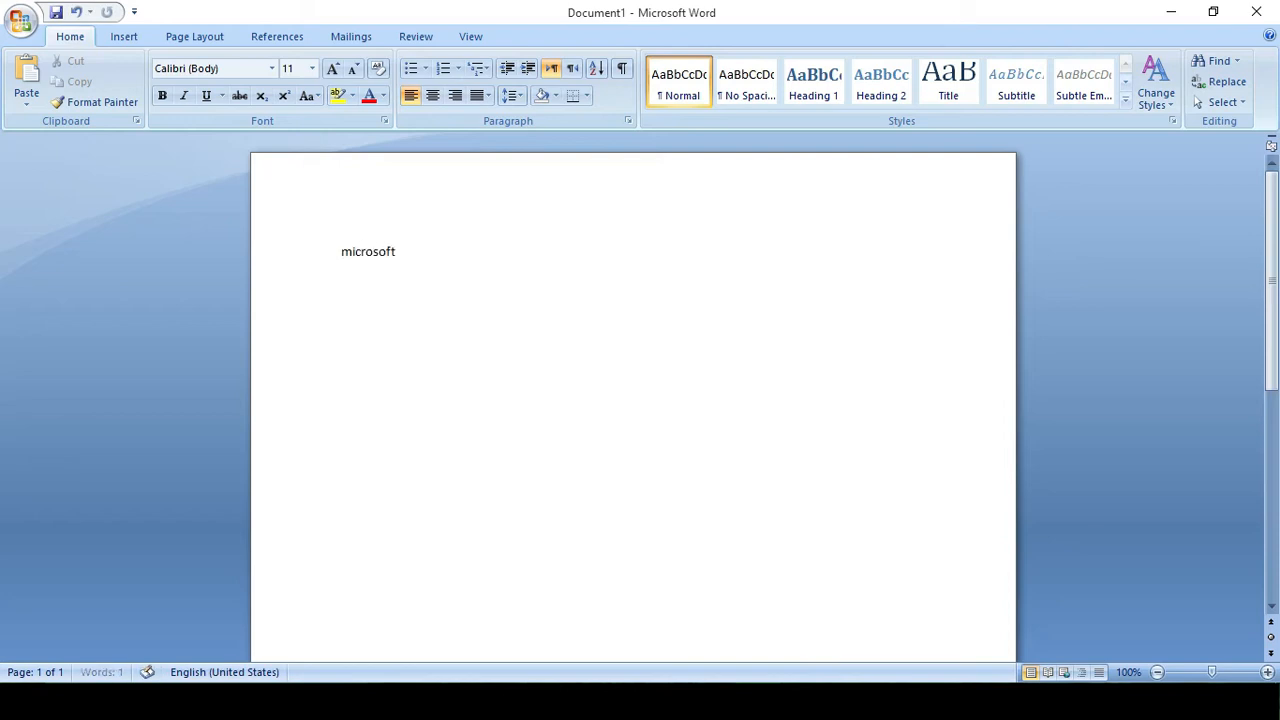
{"action": "type", "text": " word"}
{"action": "key", "text": "Return"}
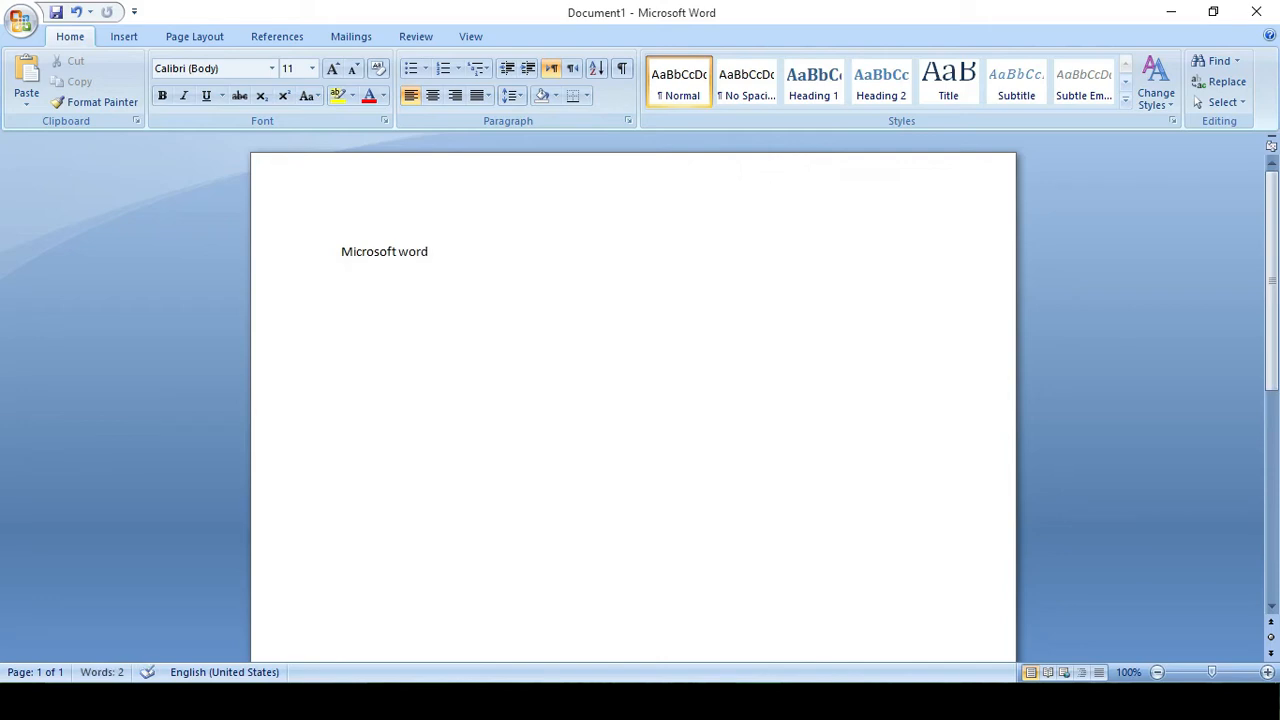
{"action": "type", "text": "executable name win ord"}
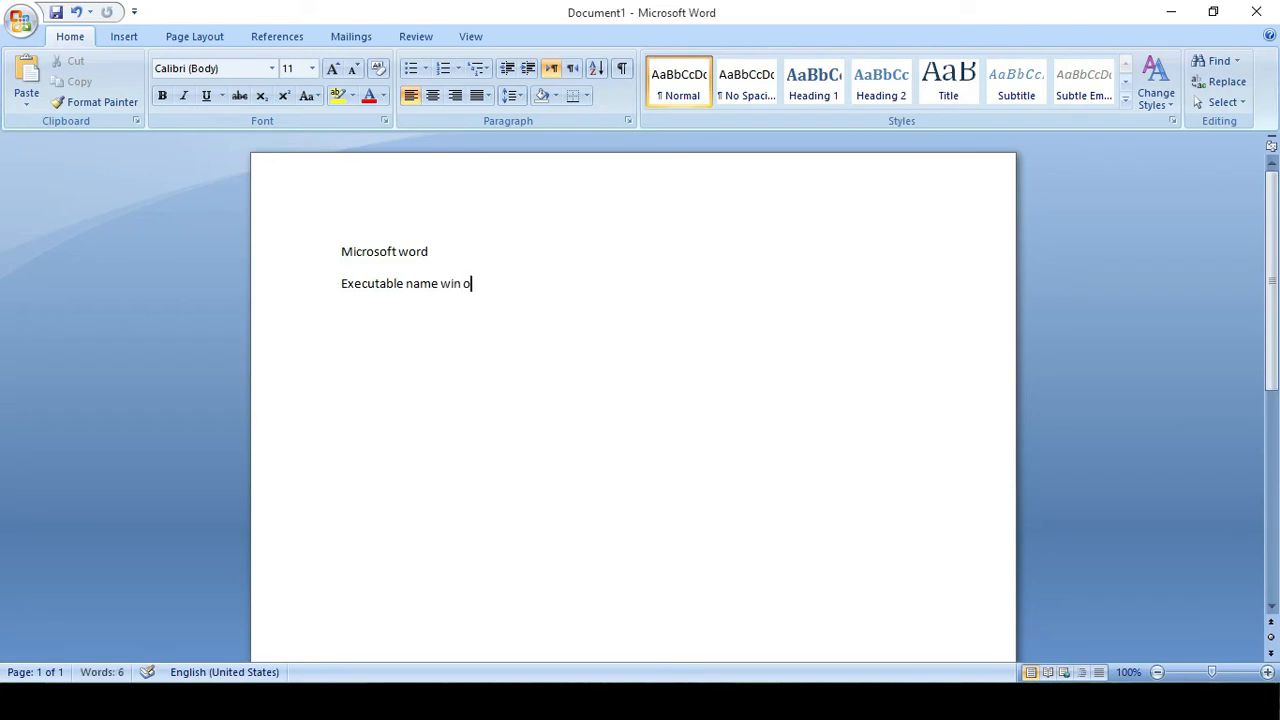
{"action": "key", "text": "BackSpace"}
{"action": "key", "text": "BackSpace"}
{"action": "key", "text": "BackSpace"}
{"action": "key", "text": "BackSpace"}
{"action": "type", "text": "word"}
{"action": "key", "text": "Return"}
{"action": "key", "text": "super+r"}
Run winword to open a new Document2 window, then return to Document1.
{"action": "type", "text": "winwor"}
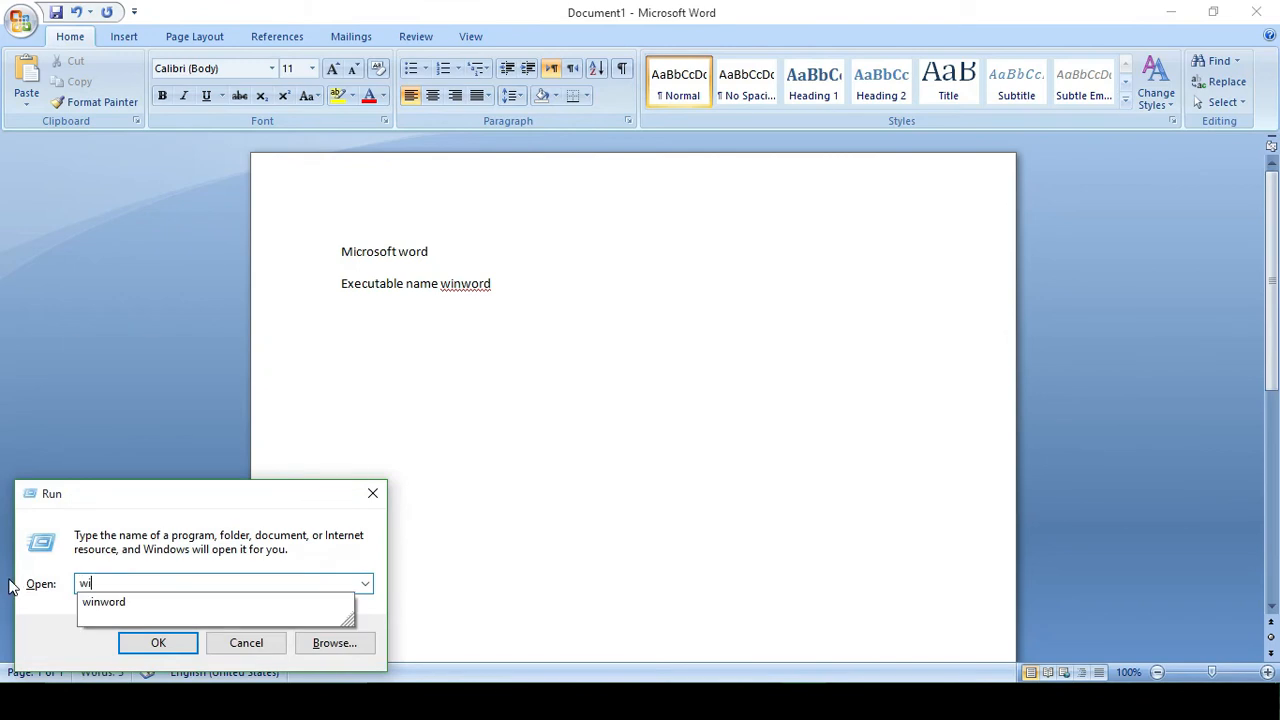
{"action": "type", "text": "d"}
{"action": "key", "text": "Return"}
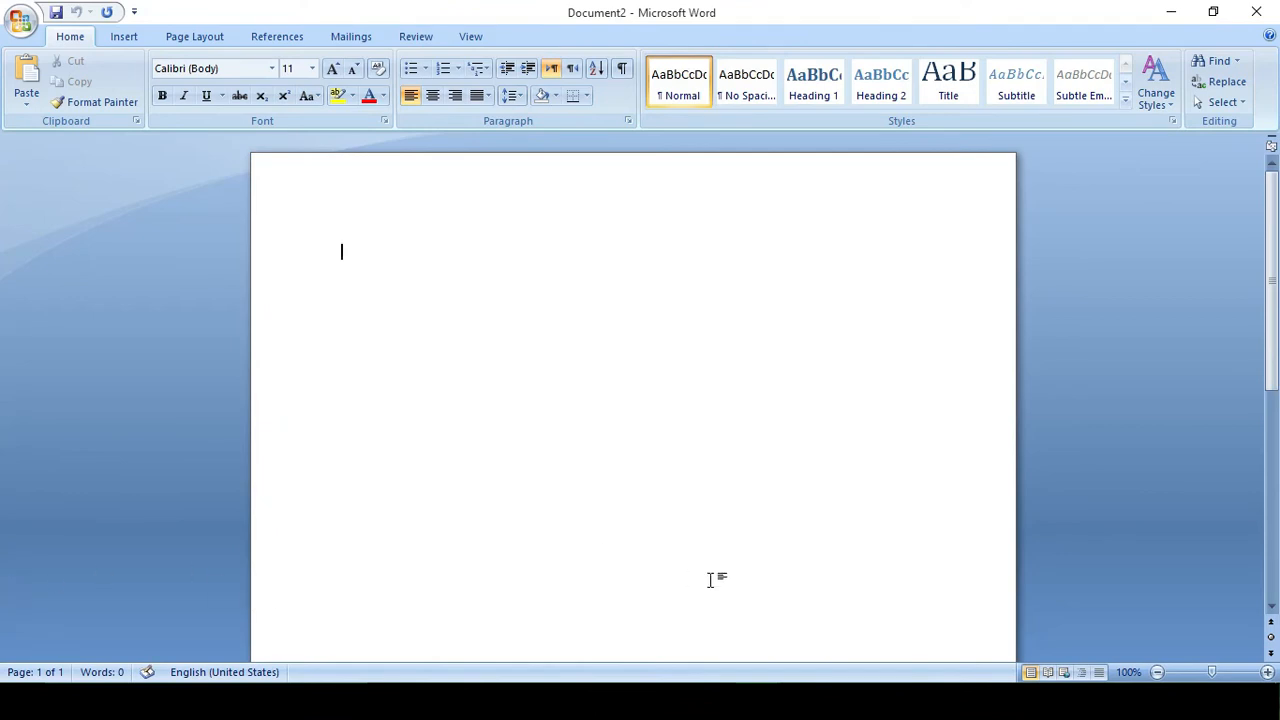
{"action": "mouse_move", "coordinate": [757, 700]}
{"action": "left_click", "coordinate": [680, 634]}
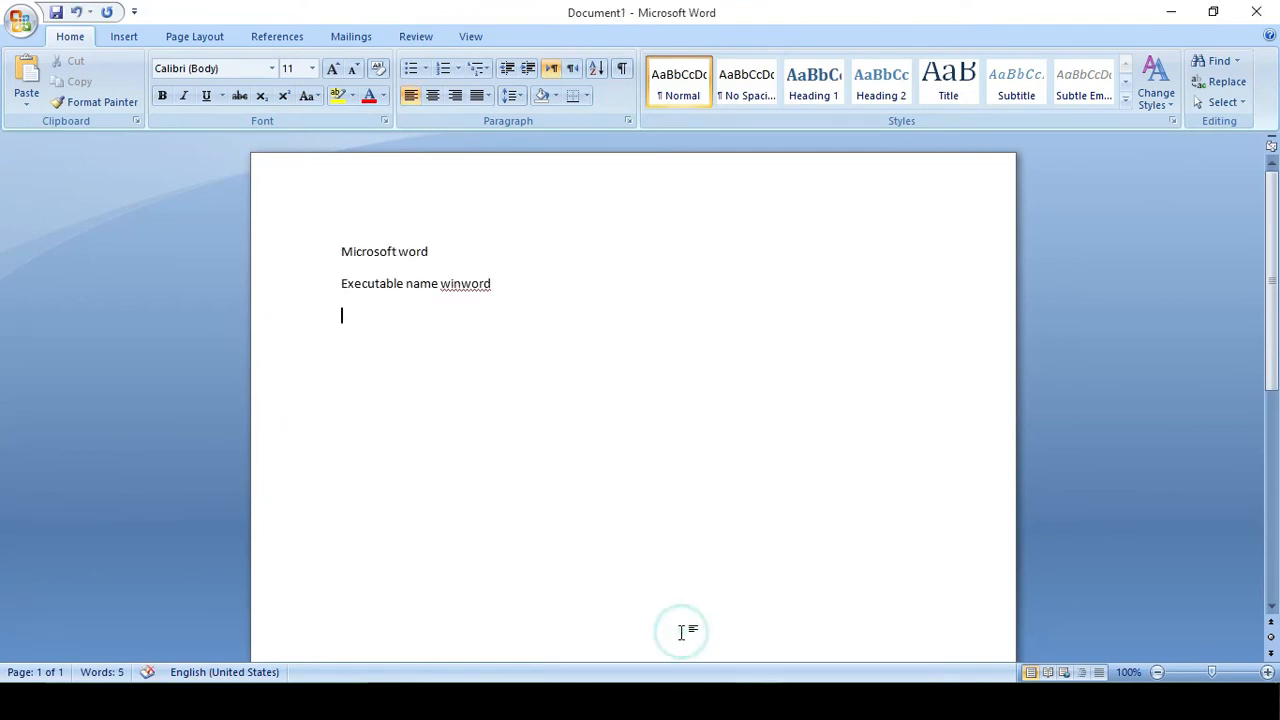
Type 'File type doc' as the third line.
{"action": "type", "text": "fl"}
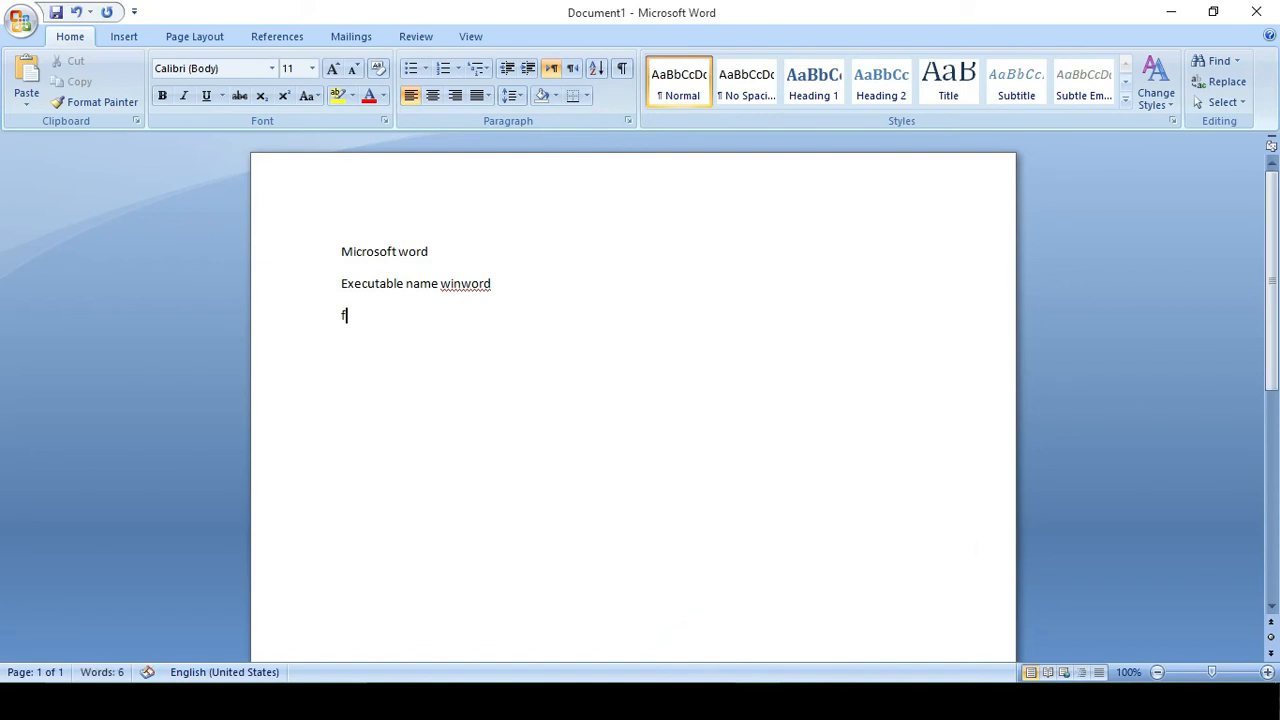
{"action": "key", "text": "BackSpace"}
{"action": "type", "text": "ile tu"}
{"action": "key", "text": "BackSpace"}
{"action": "type", "text": "ype doc"}
Try opening *.doc and .doc from the Run box, dismiss the errors, and close Run.
{"action": "key", "text": "super+r"}
{"action": "type", "text": "*.doc"}
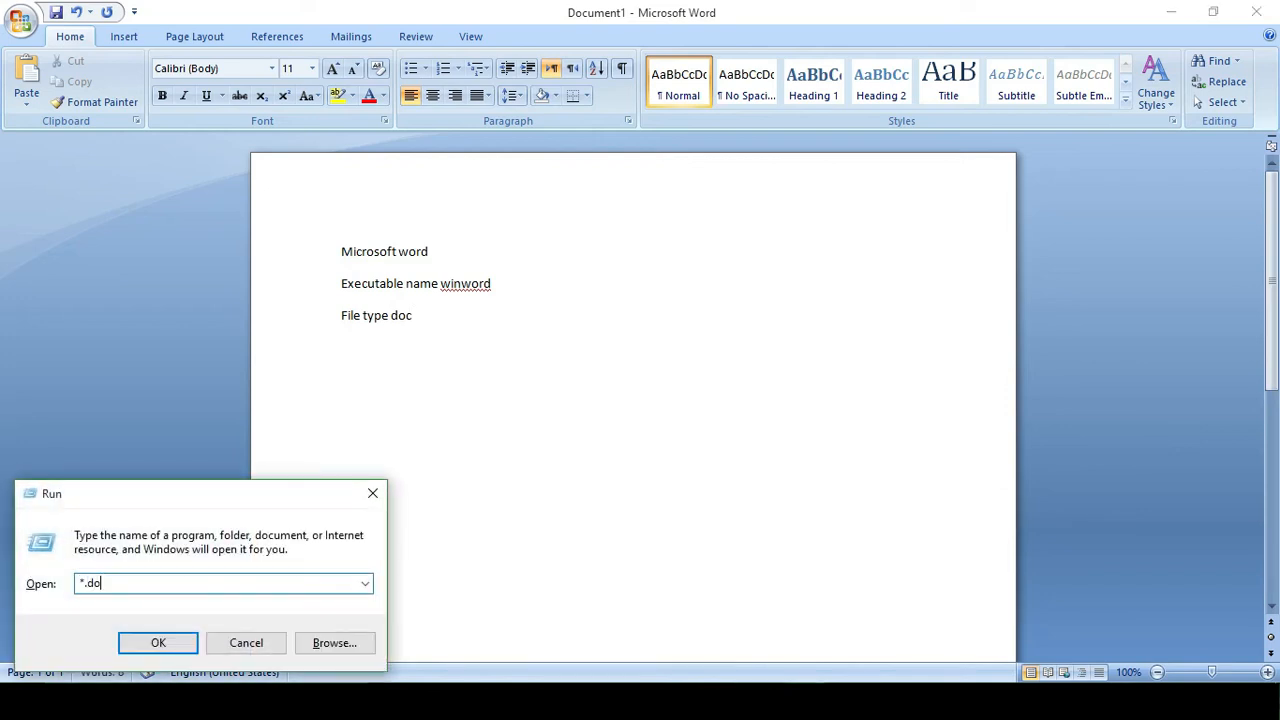
{"action": "key", "text": "Return"}
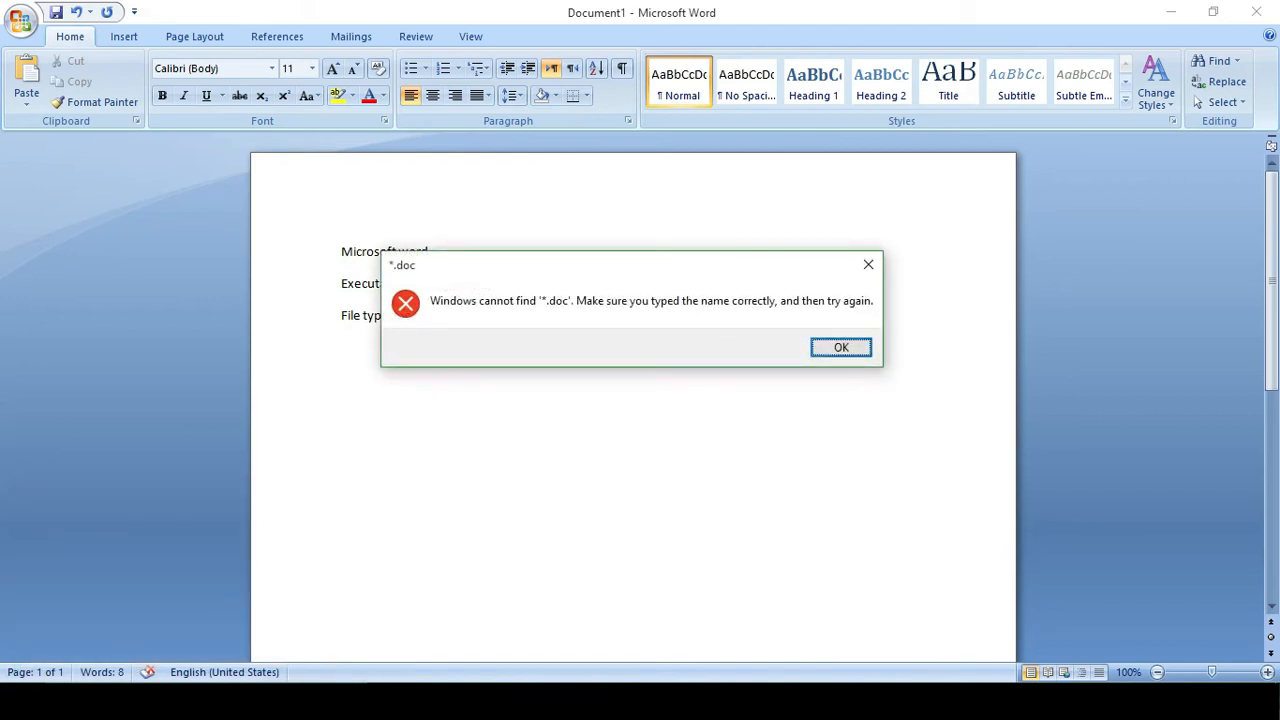
{"action": "key", "text": "Return"}
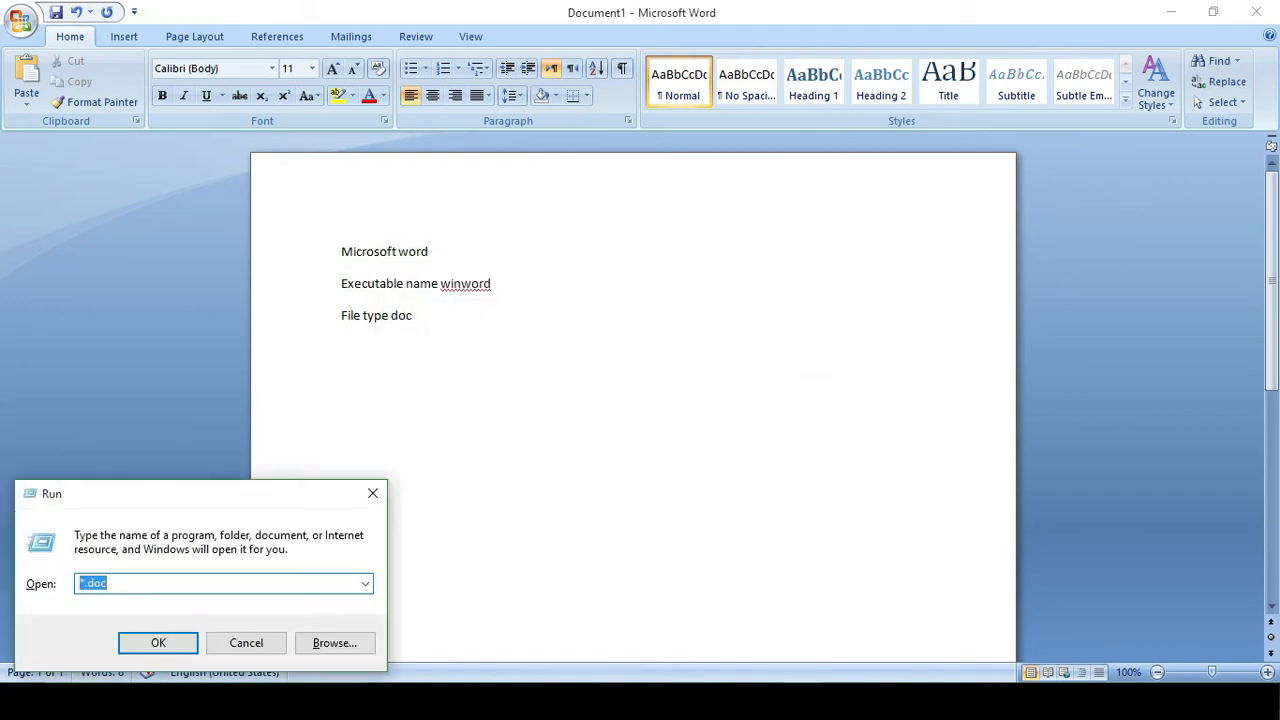
{"action": "key", "text": "BackSpace"}
{"action": "type", "text": ".doc"}
{"action": "key", "text": "Return"}
{"action": "key", "text": "Return"}
{"action": "left_click", "coordinate": [371, 495]}
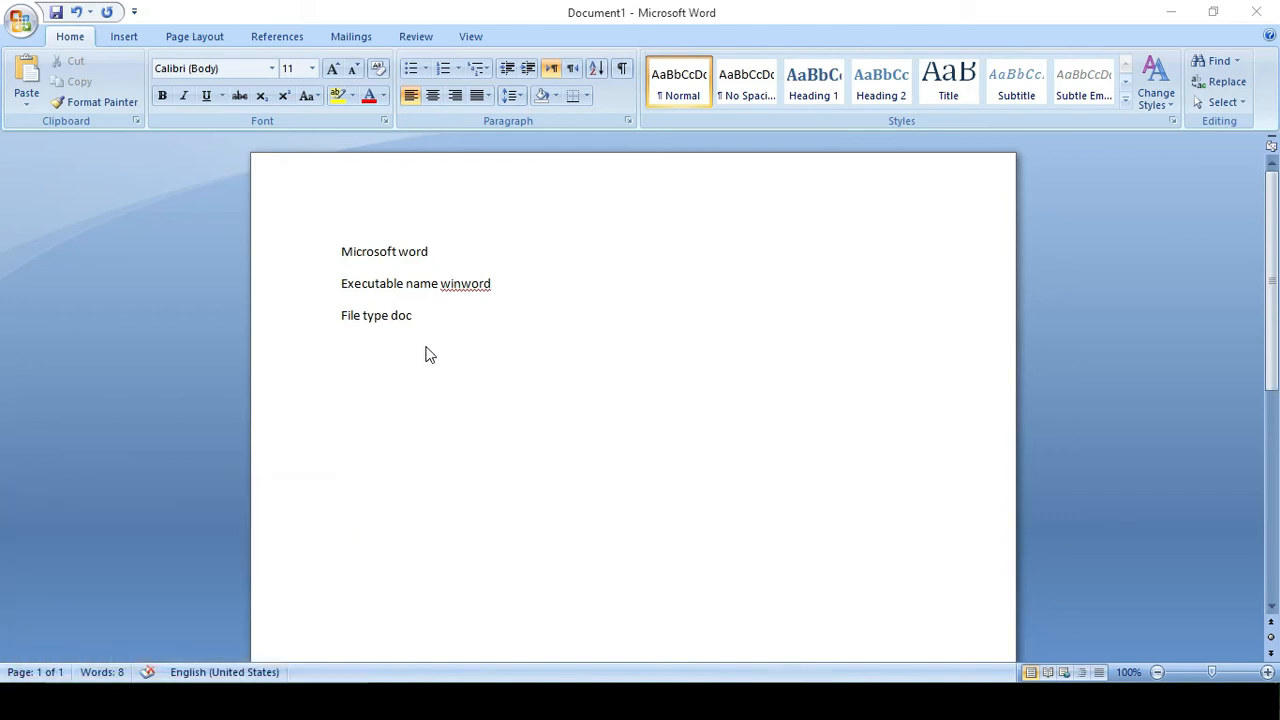
Add 'IDE' and 'Title bar' lines below File type doc.
{"action": "left_click", "coordinate": [417, 315]}
{"action": "key", "text": "Return"}
{"action": "type", "text": "IDE"}
{"action": "key", "text": "Return"}
{"action": "type", "text": "tilt"}
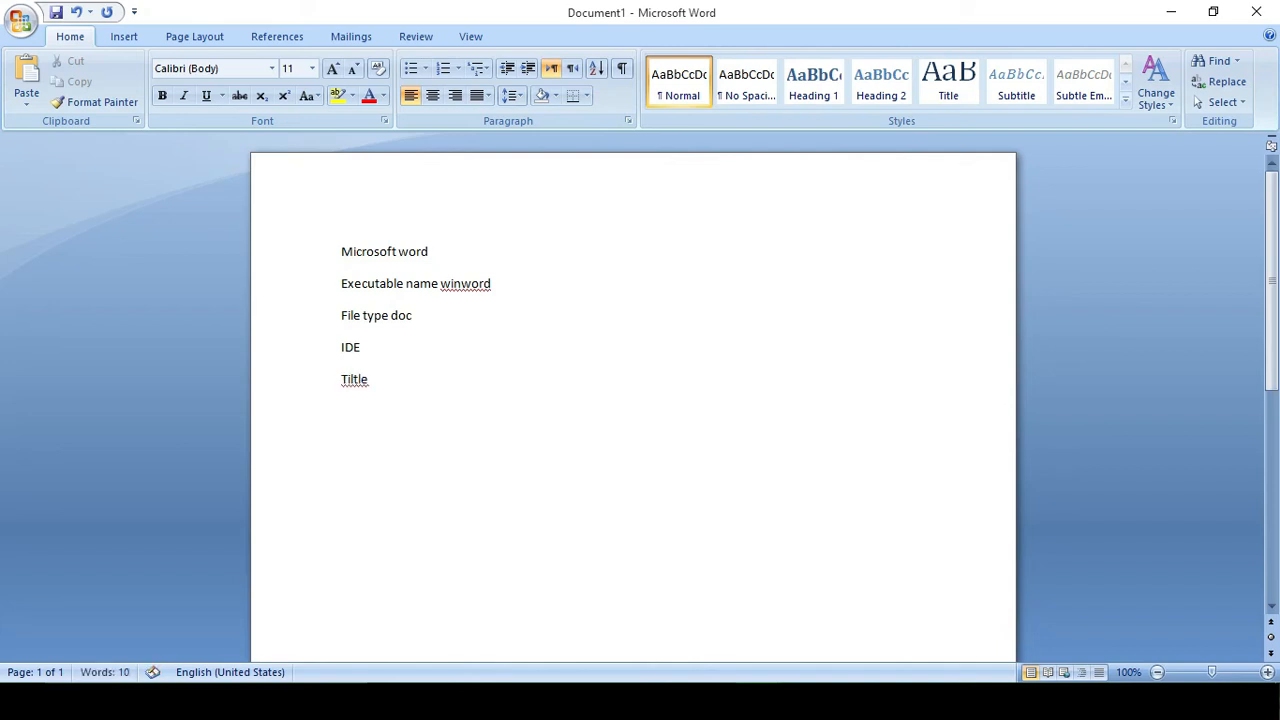
{"action": "key", "text": "BackSpace"}
{"action": "key", "text": "BackSpace"}
{"action": "key", "text": "BackSpace"}
{"action": "type", "text": "tle bar"}
{"action": "key", "text": "Return"}
Add 'Document 1', 'Captions button' and 'Office button' lines.
{"action": "type", "text": "document 1"}
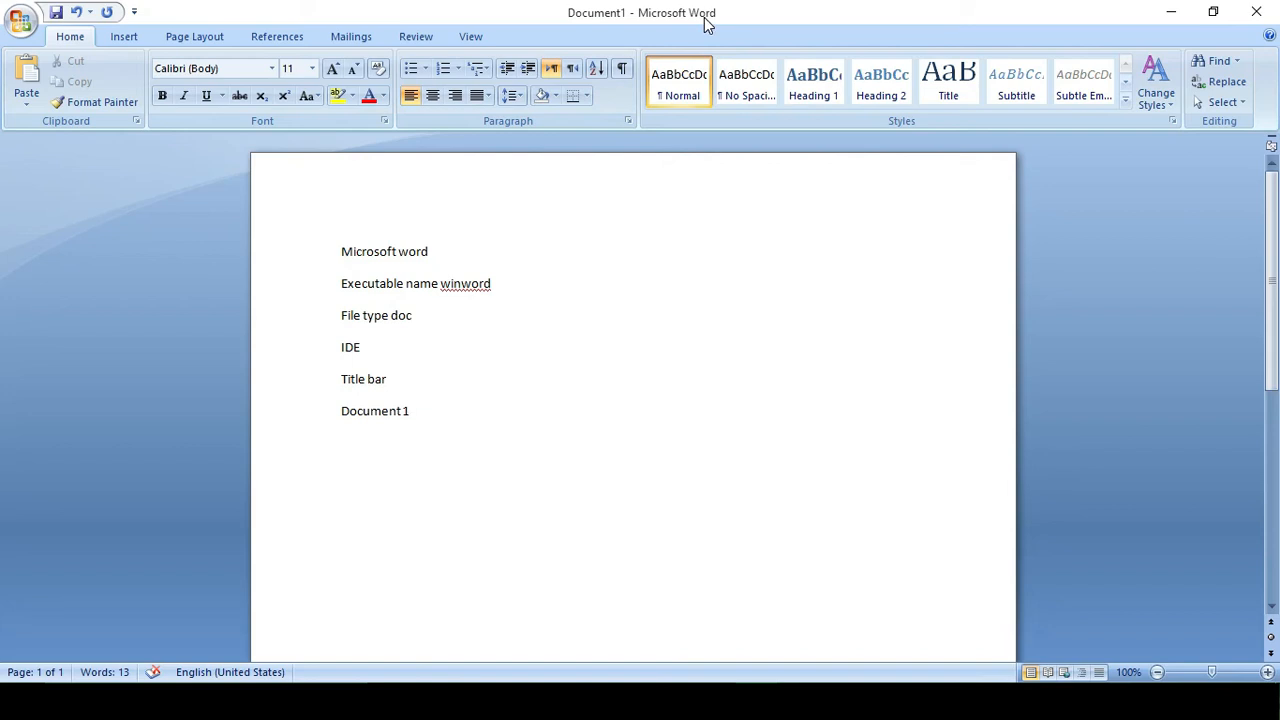
{"action": "key", "text": "Return"}
{"action": "type", "text": "captions button"}
{"action": "key", "text": "Return"}
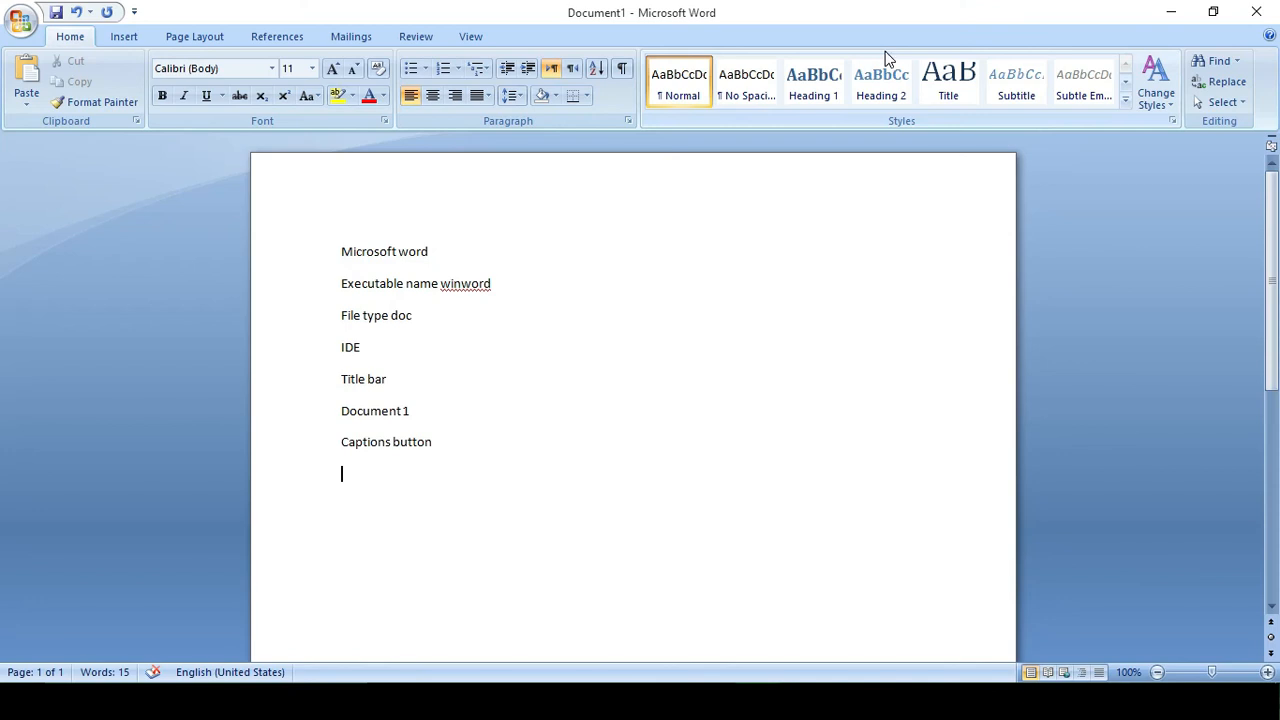
{"action": "type", "text": "Office button"}
{"action": "key", "text": "Return"}
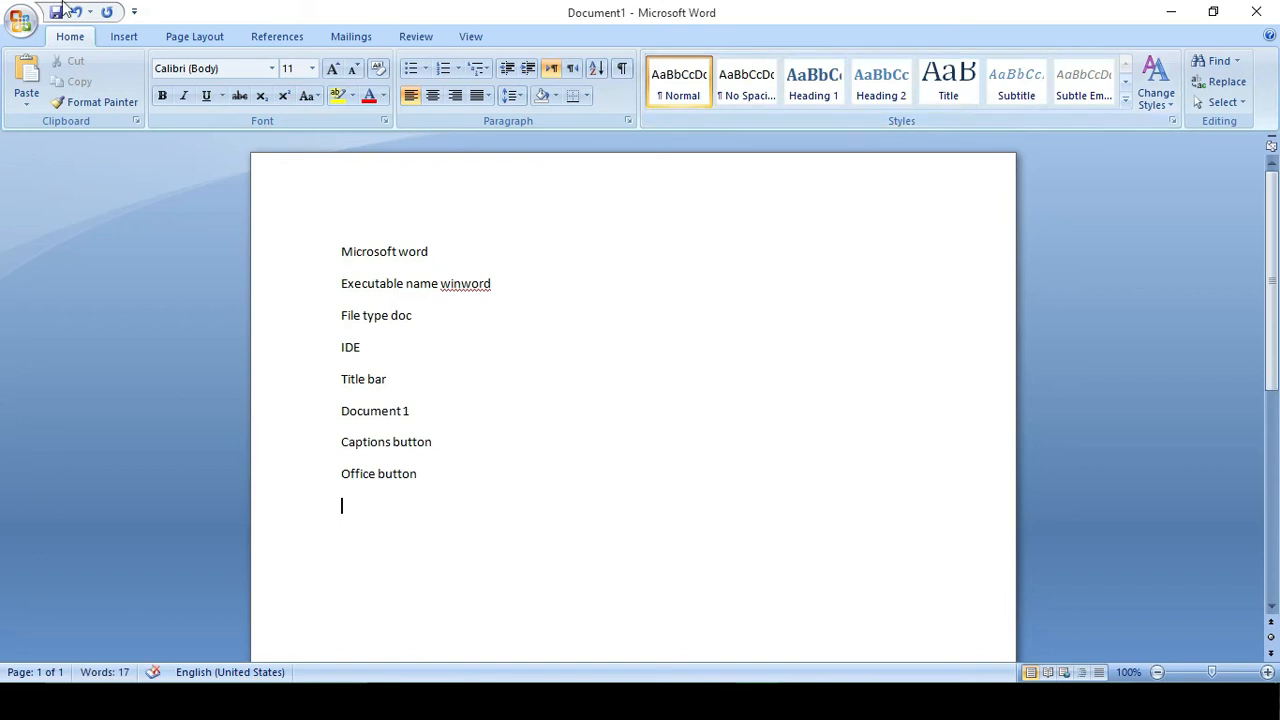
Show and dismiss the Office button menu, then add a 'Menu bar' line.
{"action": "left_click", "coordinate": [16, 26]}
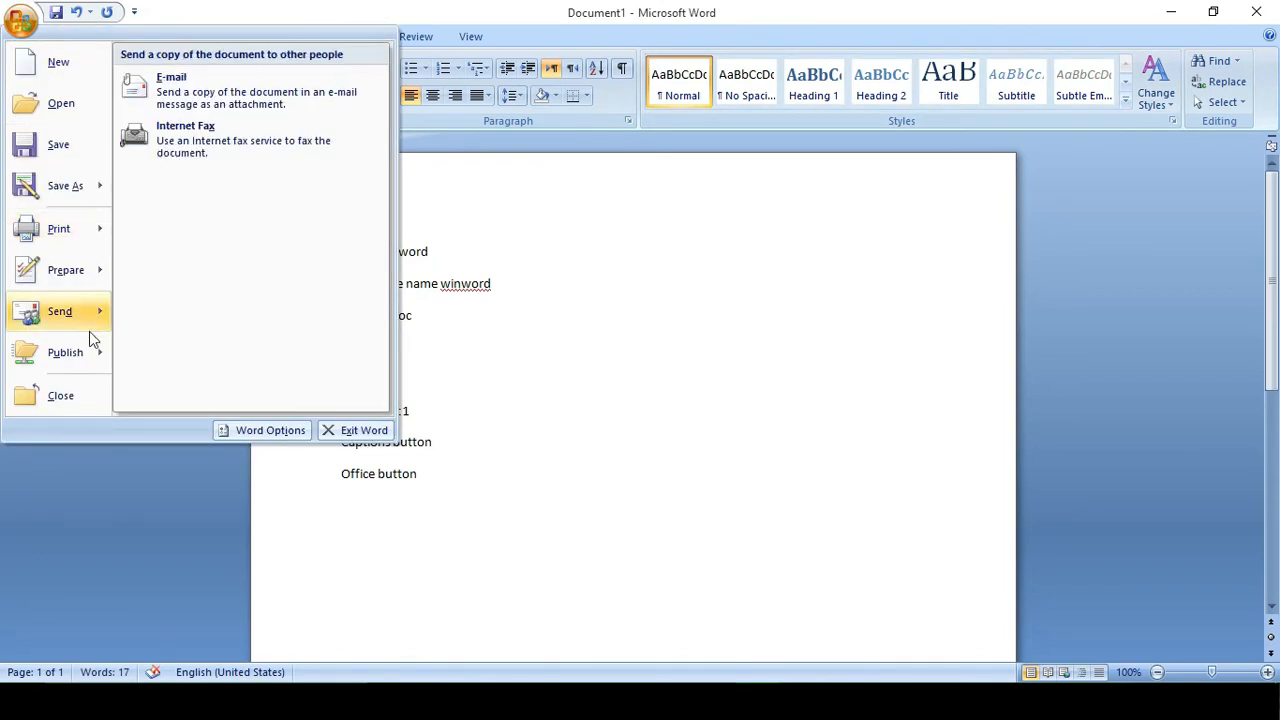
{"action": "left_click", "coordinate": [449, 476]}
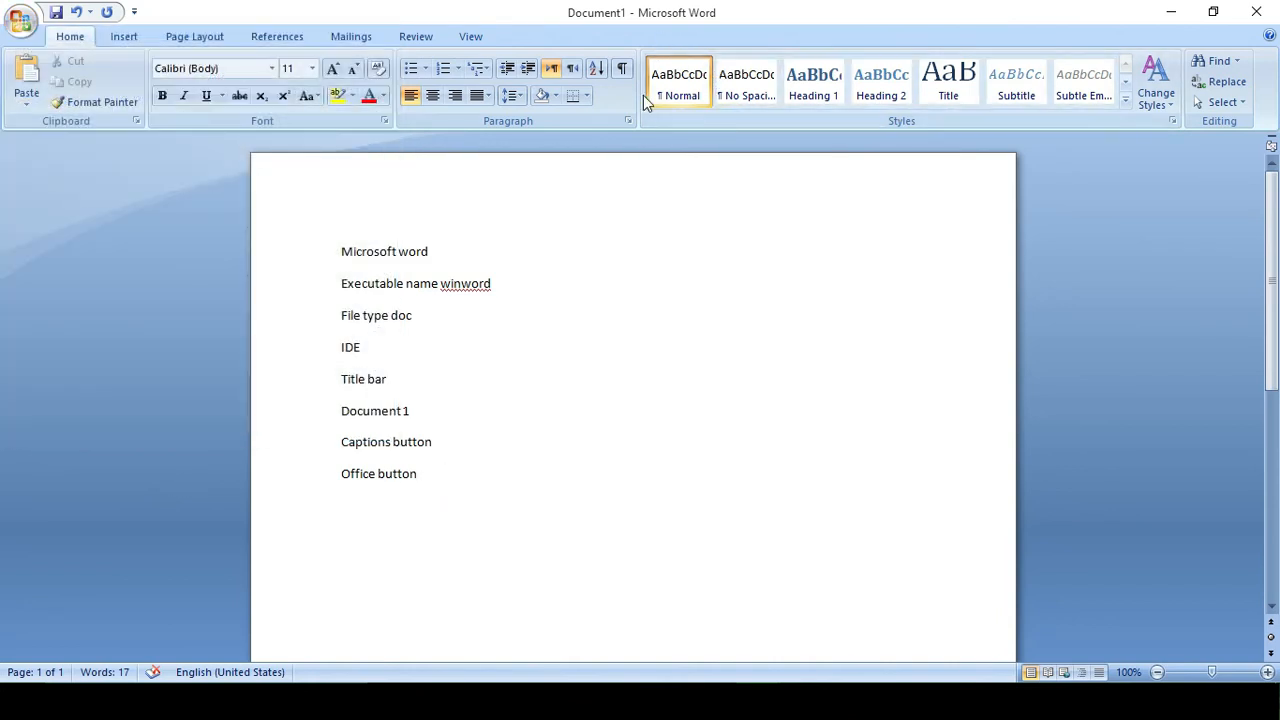
{"action": "type", "text": "menu "}
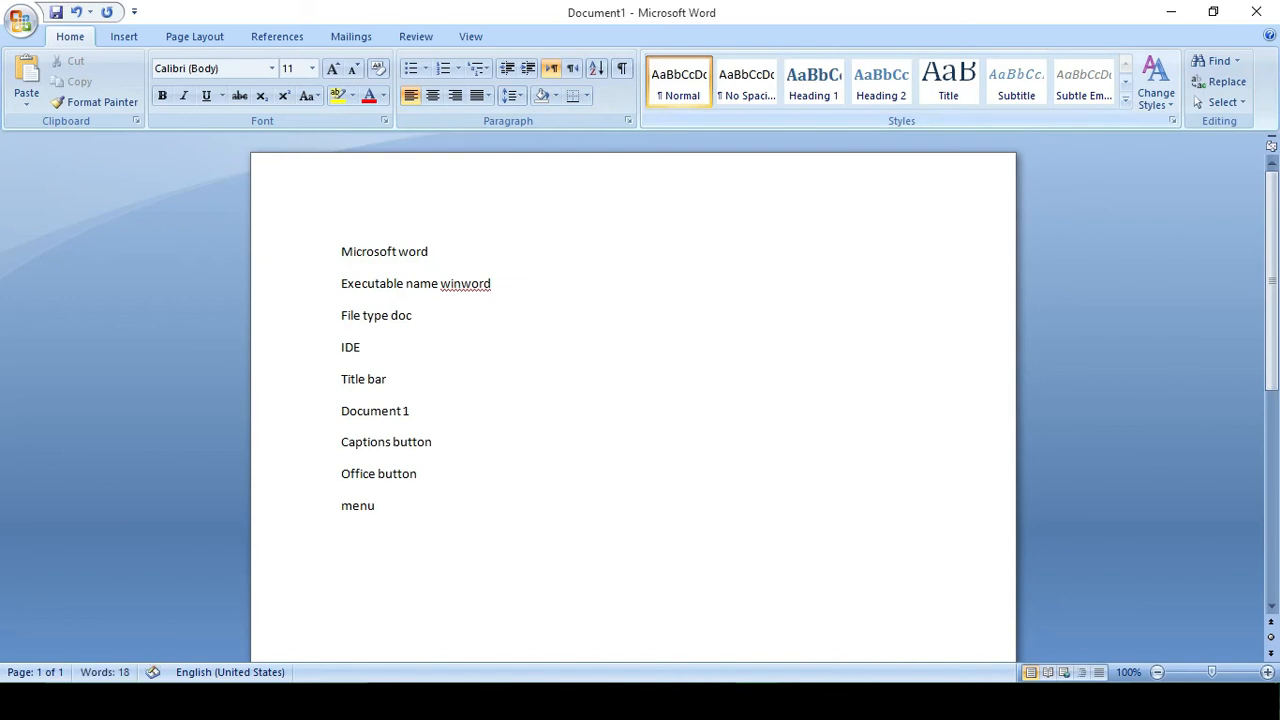
{"action": "type", "text": "bar"}
{"action": "key", "text": "Return"}
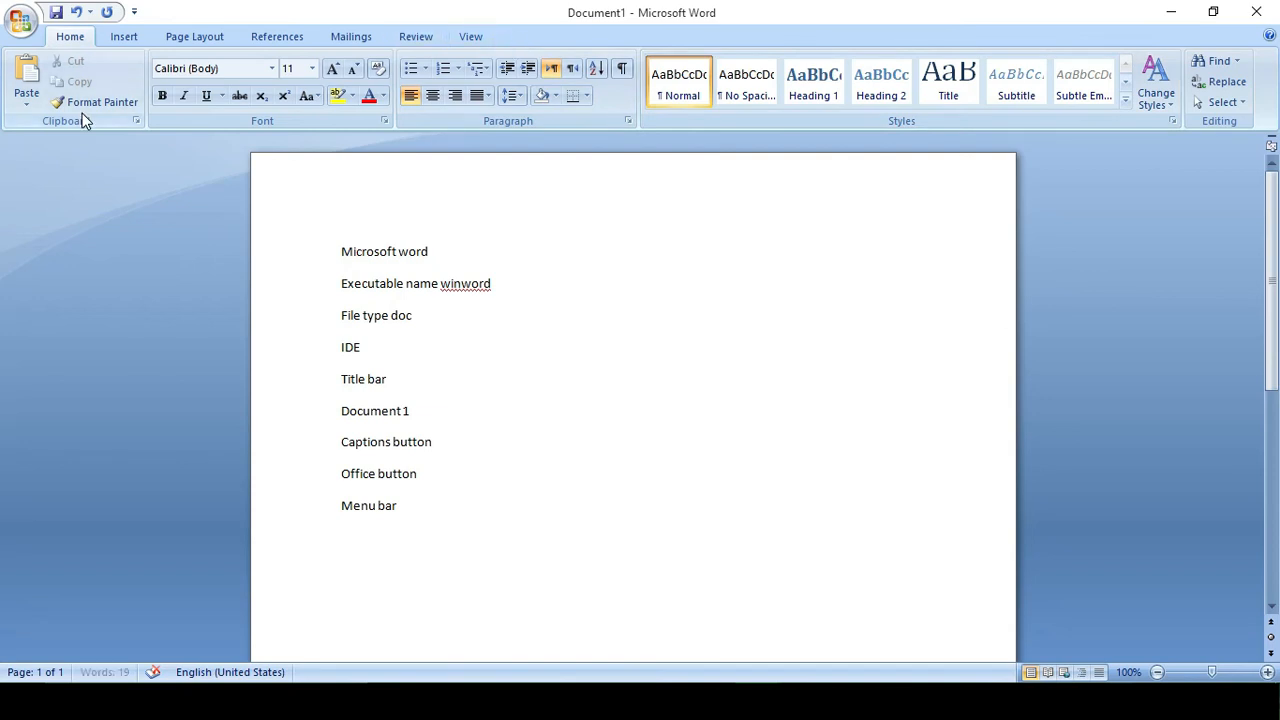
Browse the ribbon tabs from Insert to View, return to Home, and add a 'Ribbon' line.
{"action": "left_click", "coordinate": [125, 40]}
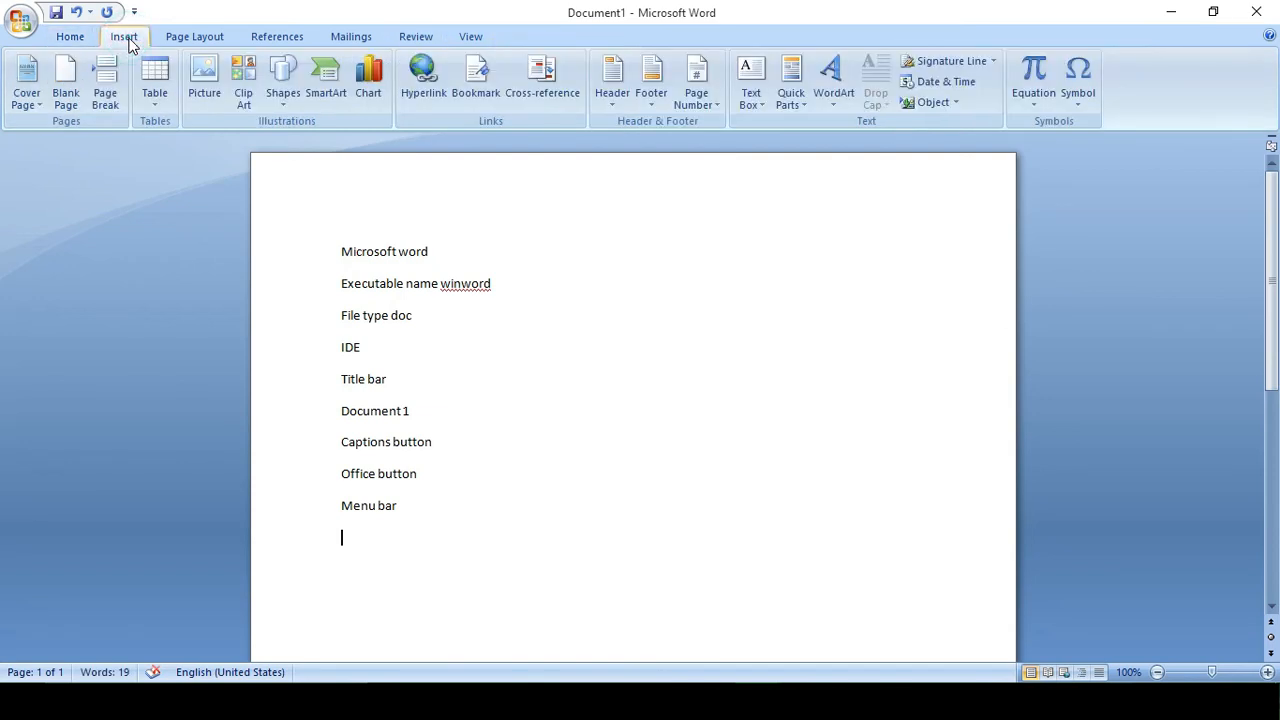
{"action": "left_click", "coordinate": [180, 36]}
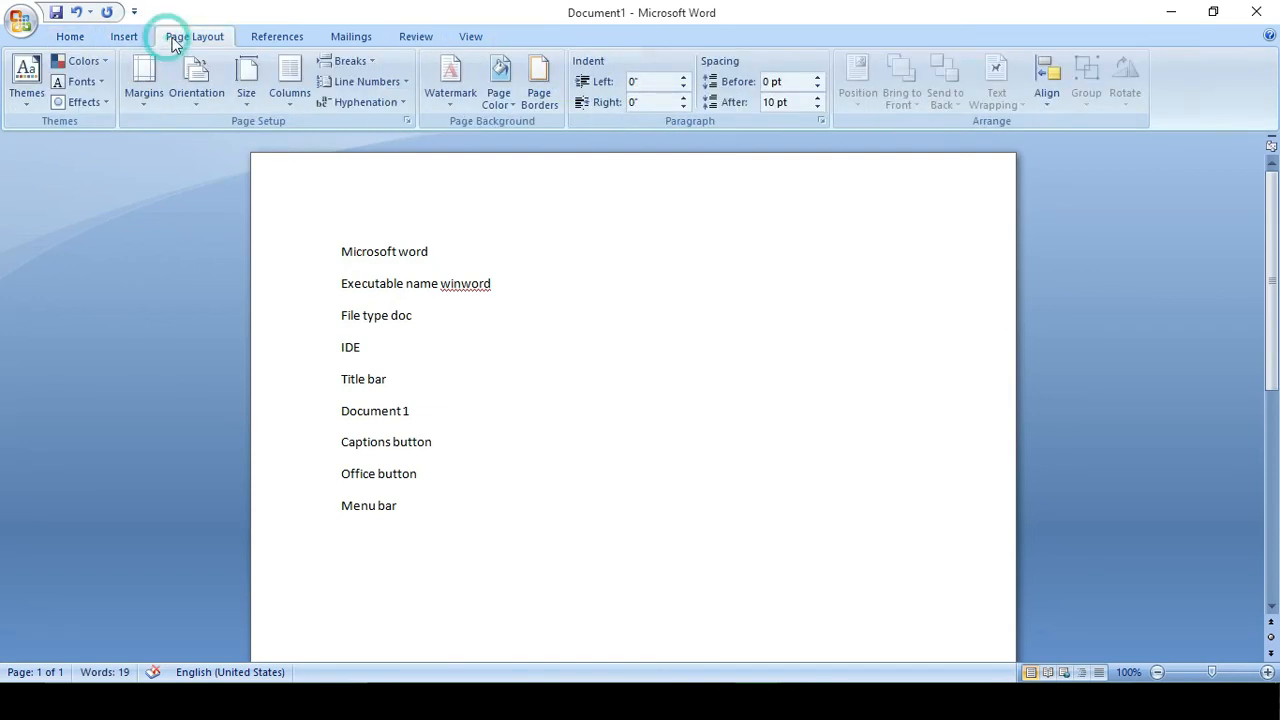
{"action": "left_click", "coordinate": [264, 36]}
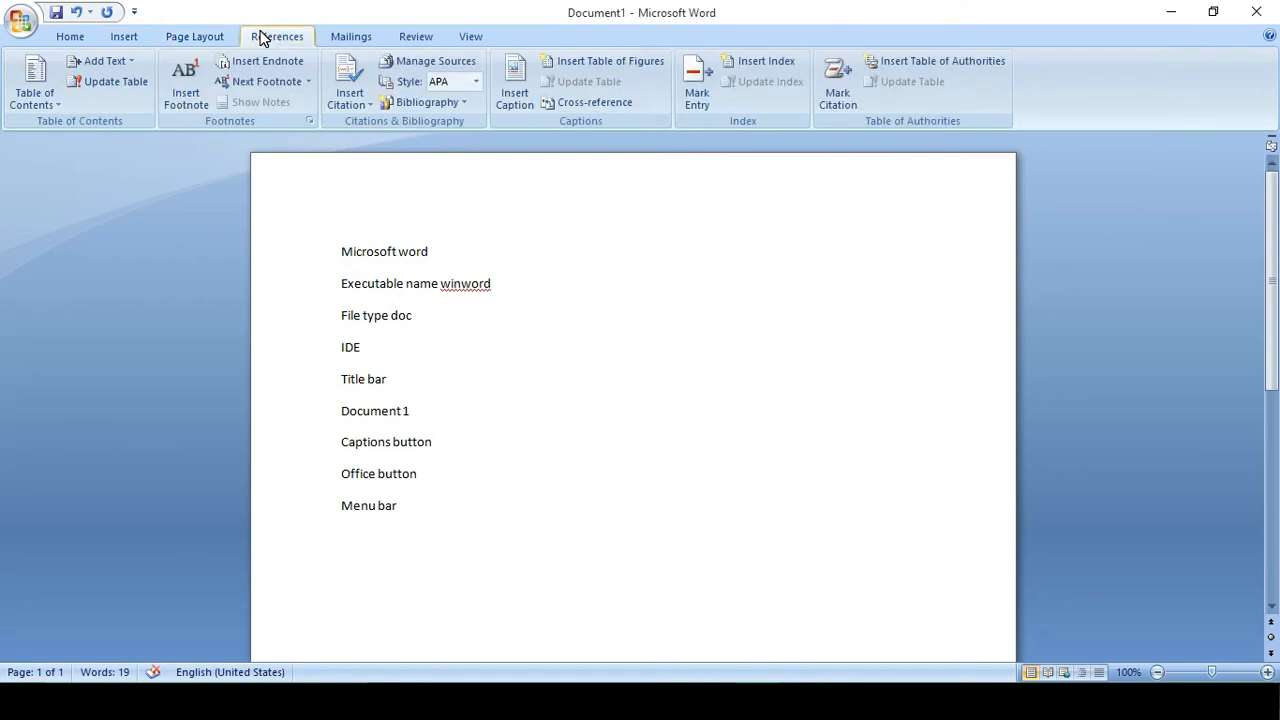
{"action": "left_click", "coordinate": [330, 38]}
{"action": "left_click", "coordinate": [400, 37]}
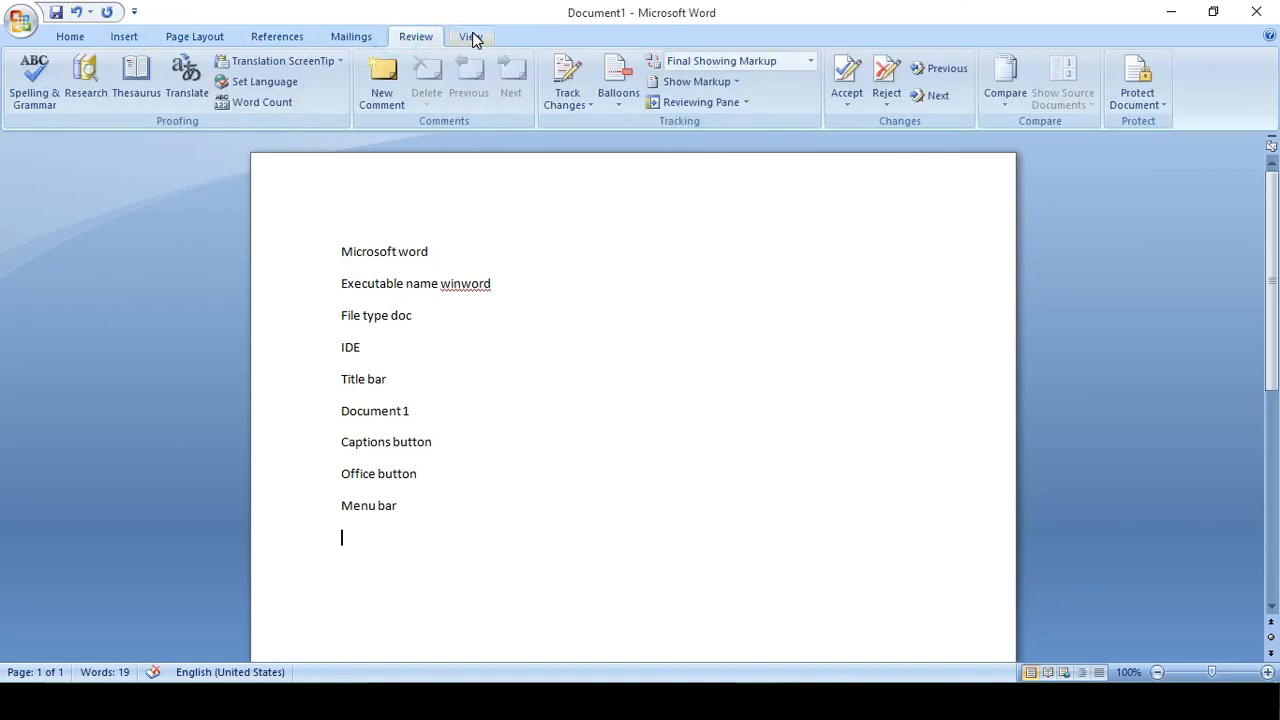
{"action": "left_click", "coordinate": [471, 36]}
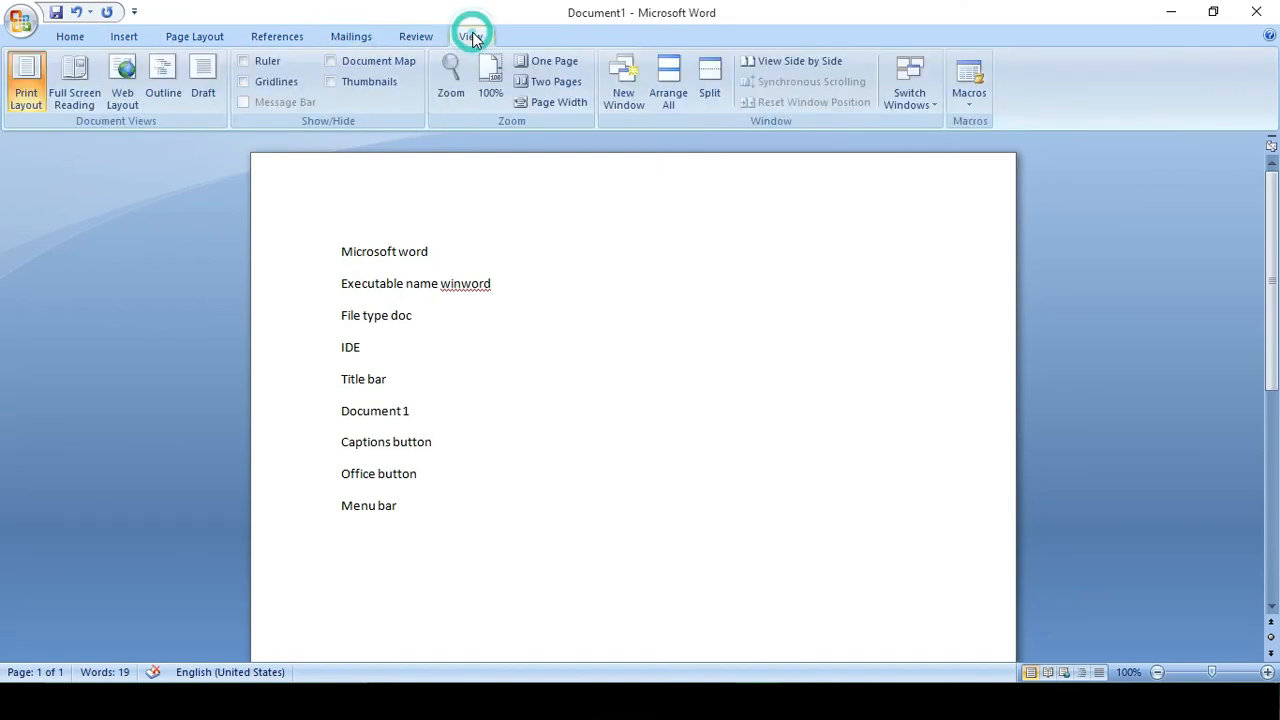
{"action": "left_click", "coordinate": [65, 37]}
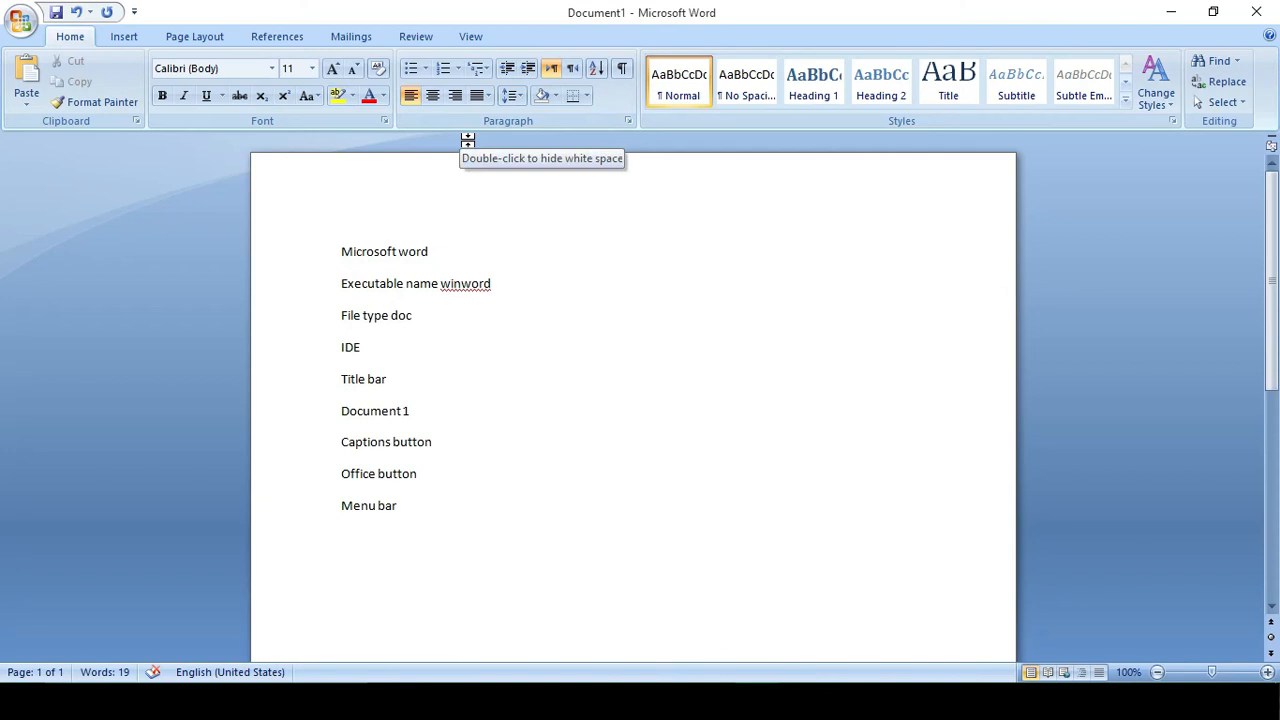
{"action": "key", "text": "Return"}
{"action": "type", "text": "Ribbon"}
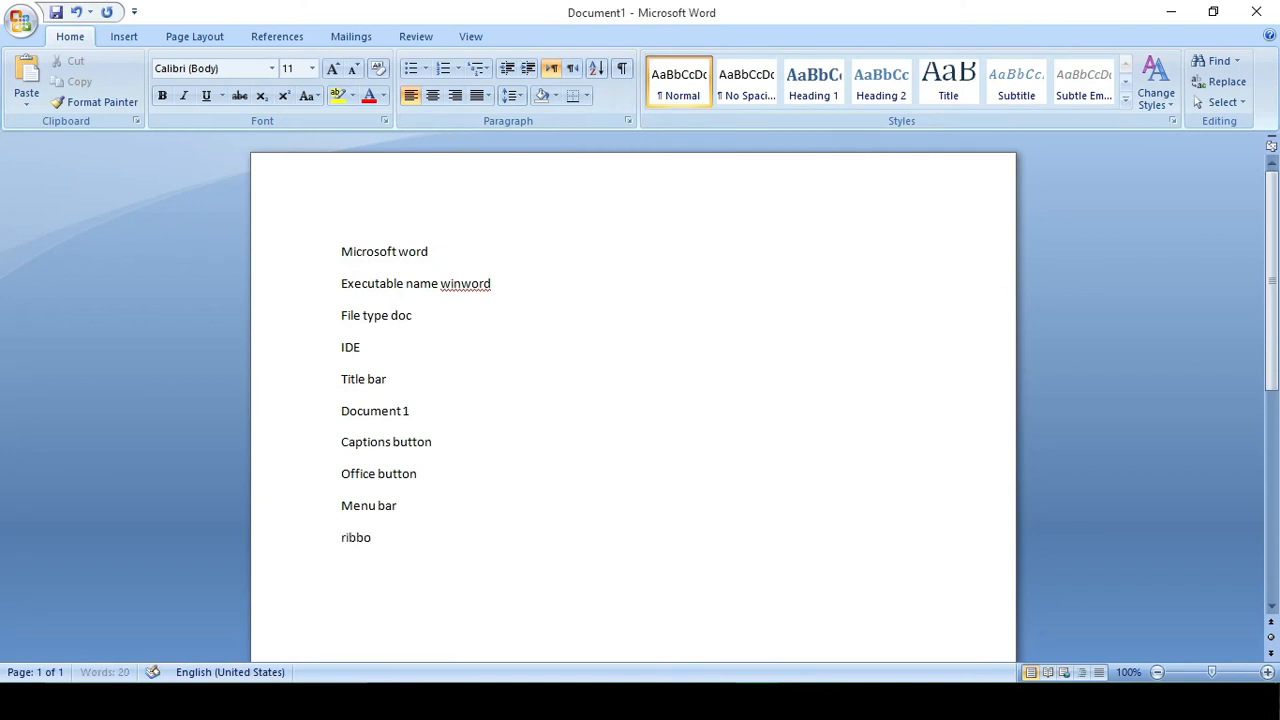
{"action": "key", "text": "Return"}
Browse Insert through Mailings again, return to Home, and add 'Pages' and 'Status bar' lines.
{"action": "left_click", "coordinate": [131, 37]}
{"action": "left_click", "coordinate": [192, 38]}
{"action": "left_click", "coordinate": [276, 38]}
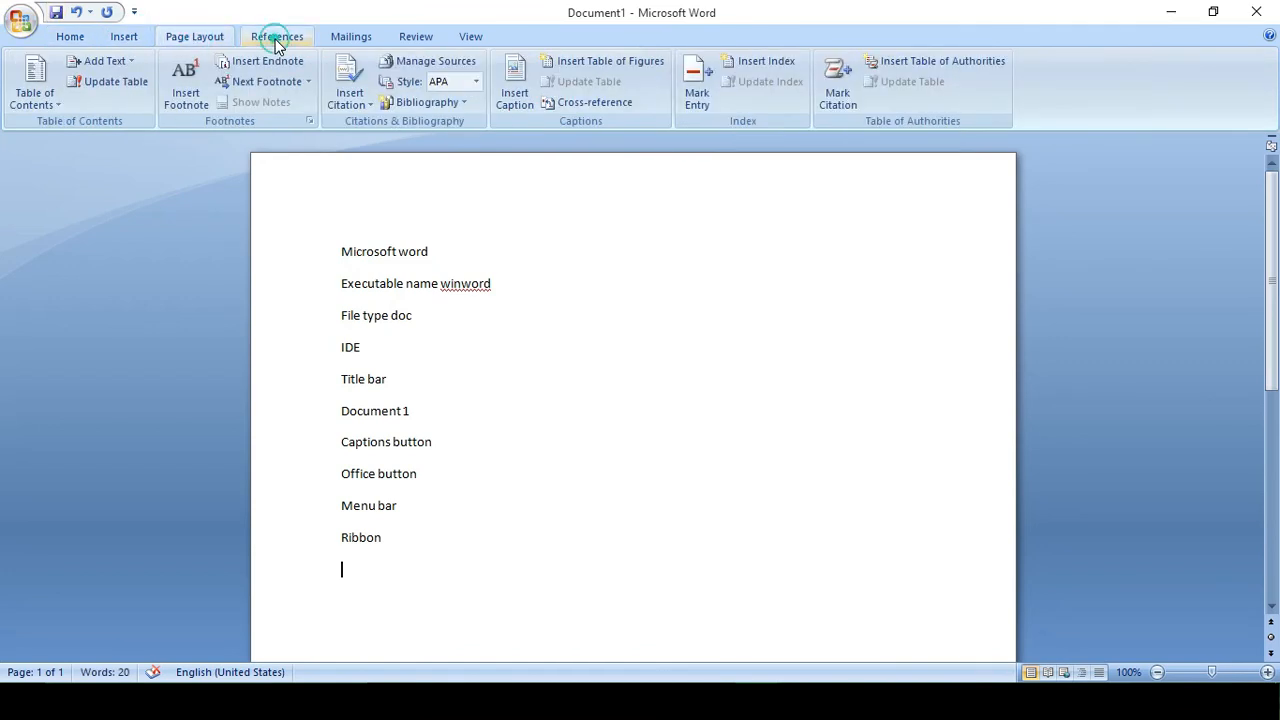
{"action": "left_click", "coordinate": [345, 38]}
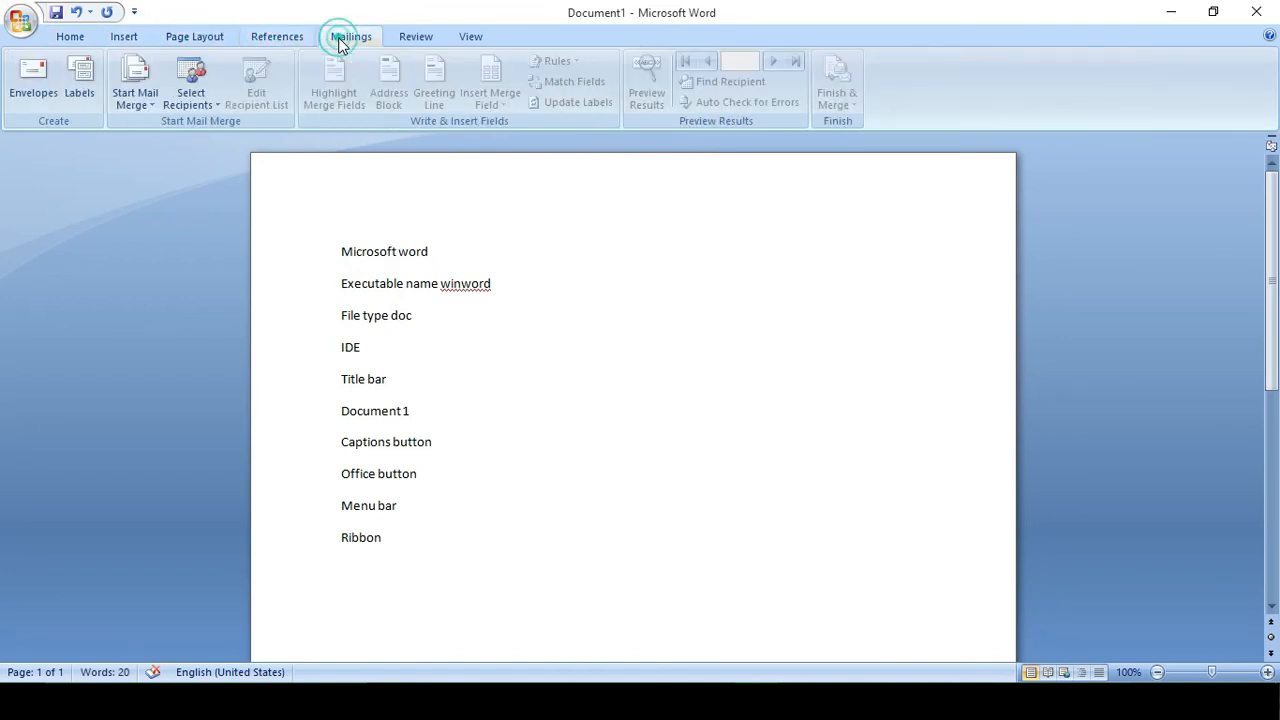
{"action": "left_click", "coordinate": [67, 40]}
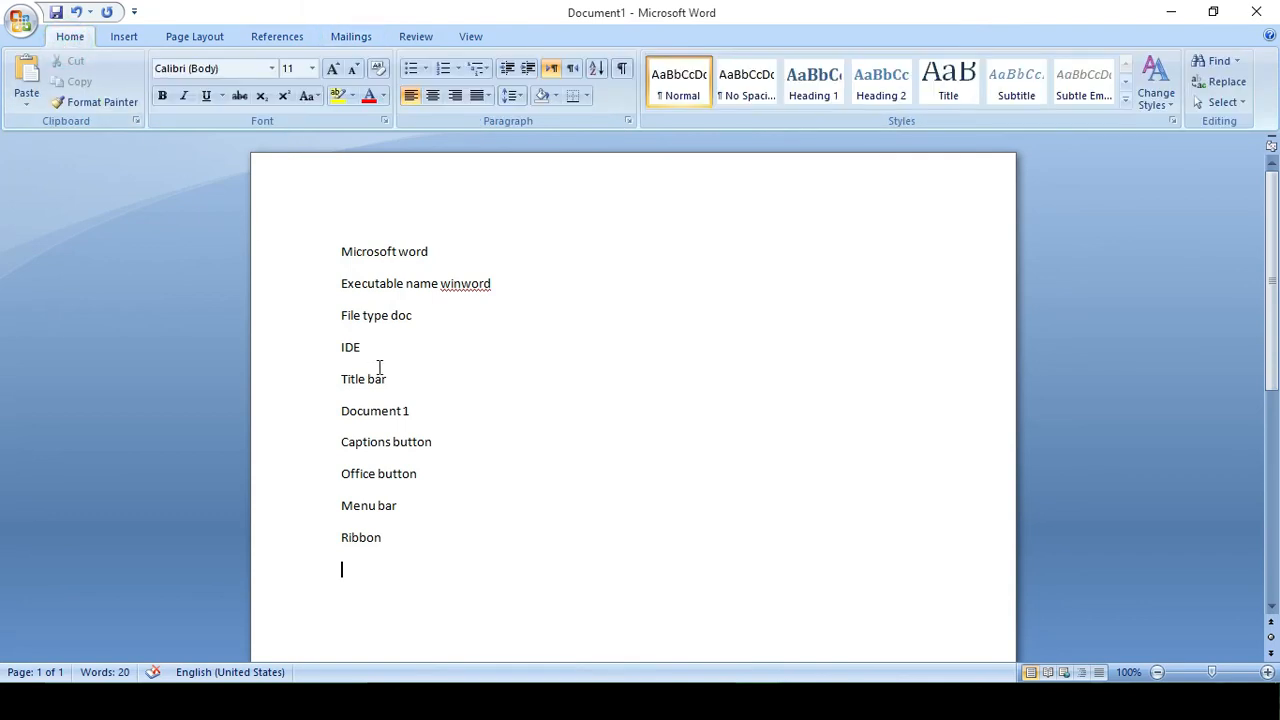
{"action": "key", "text": "Return"}
{"action": "type", "text": "page"}
{"action": "type", "text": "Status ba"}
{"action": "type", "text": "r"}
{"action": "key", "text": "Return"}
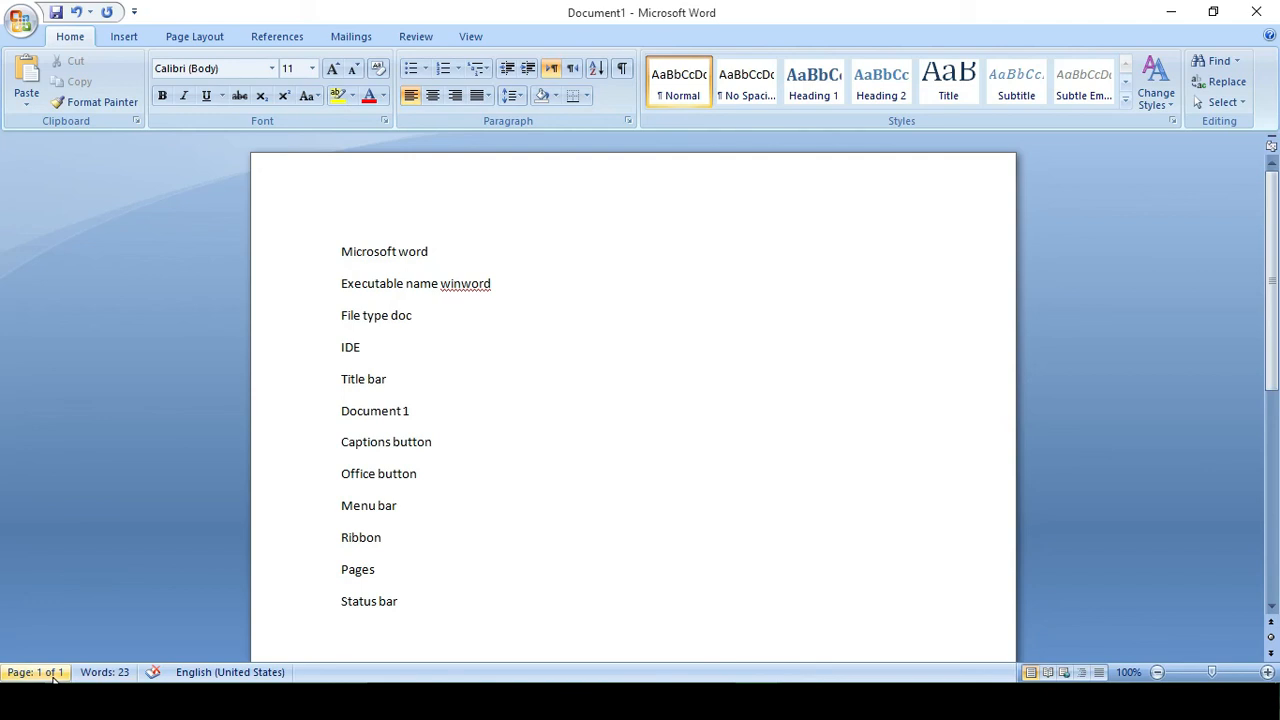
Add empty pages after the list with Ctrl+Enter and put the cursor after Status bar.
{"action": "key", "text": "ctrl+Return"}
{"action": "key", "text": "ctrl+Return"}
{"action": "key", "text": "ctrl+Return"}
{"action": "key", "text": "ctrl+Return"}
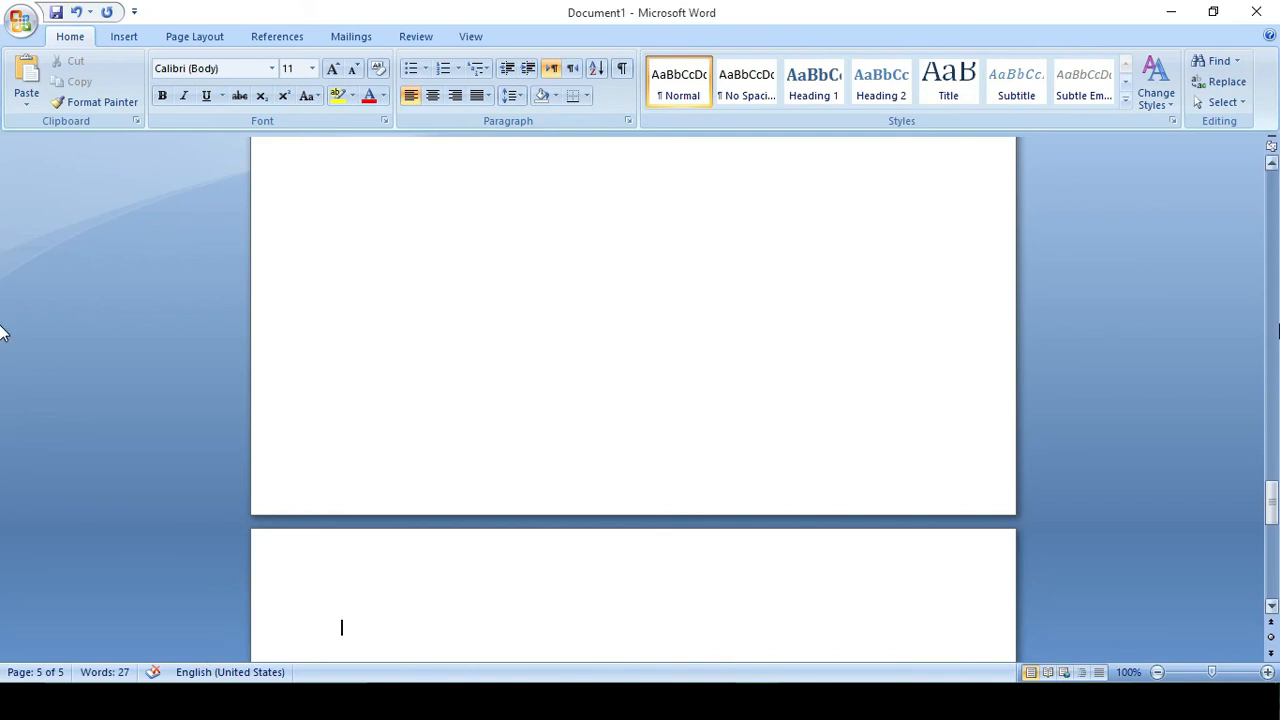
{"action": "left_click_drag", "start_coordinate": [1271, 499], "coordinate": [1271, 190]}
{"action": "left_click", "coordinate": [424, 603]}
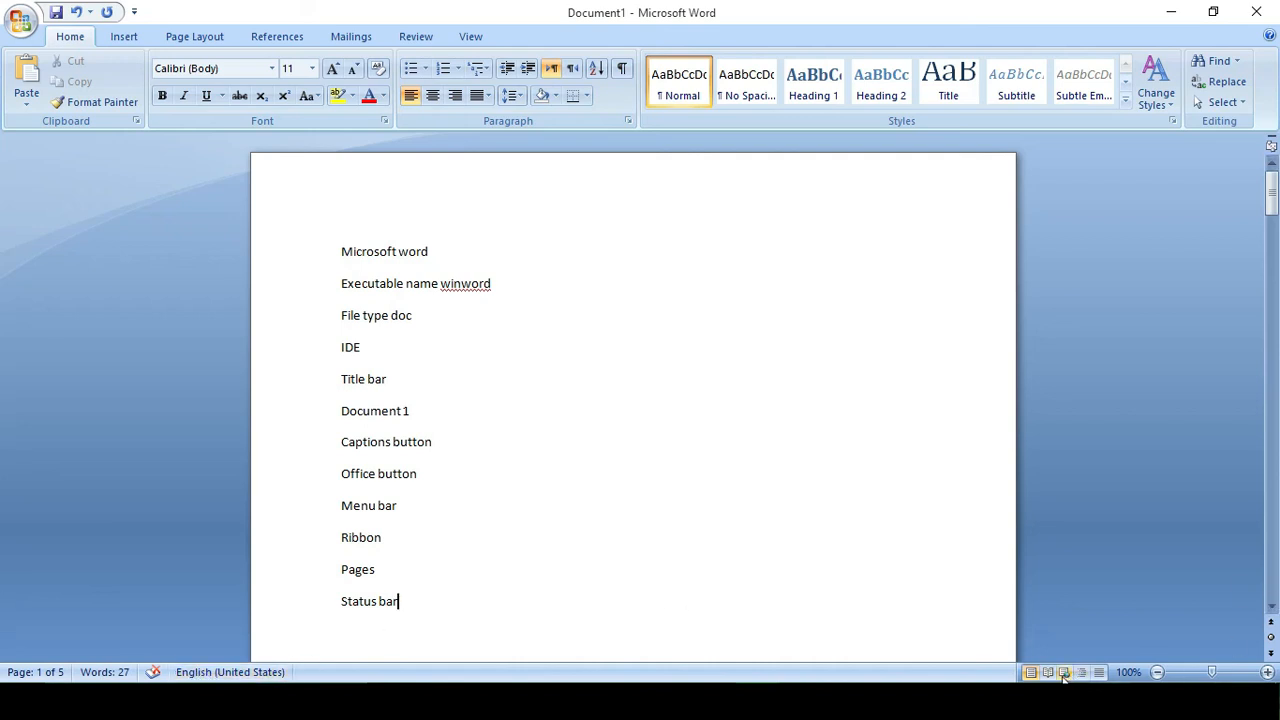
Zoom the page view out to 40% with the status-bar minus button, then back to 100%.
{"action": "left_click", "coordinate": [1157, 672]}
{"action": "left_click", "coordinate": [1157, 672]}
{"action": "left_click", "coordinate": [1157, 672]}
{"action": "left_click", "coordinate": [1157, 672]}
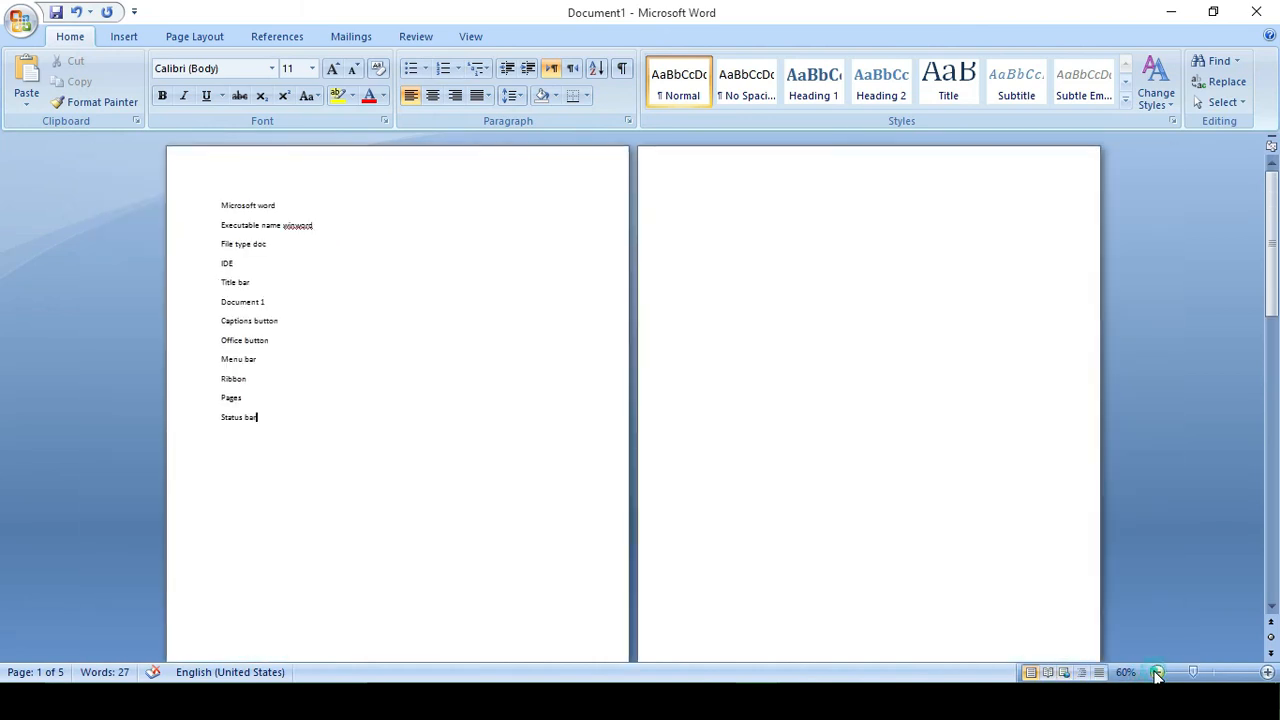
{"action": "left_click", "coordinate": [1157, 672]}
{"action": "left_click", "coordinate": [1157, 672]}
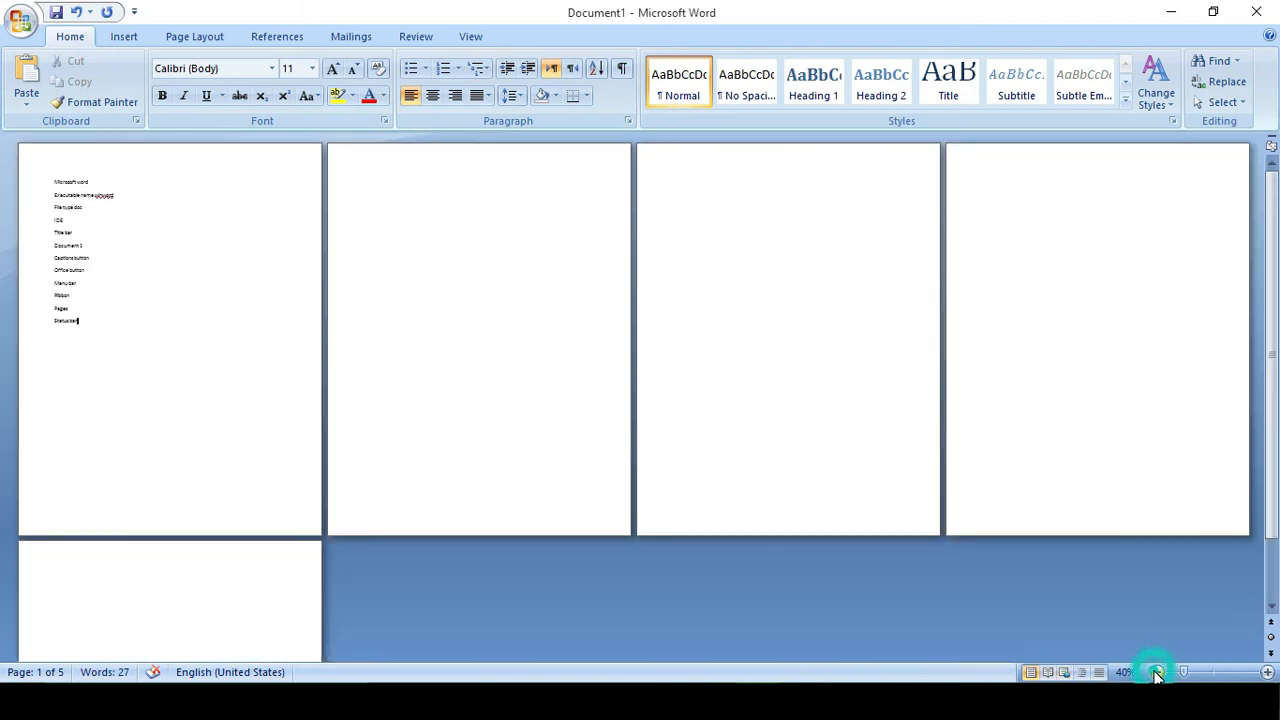
{"action": "left_click", "coordinate": [1267, 672]}
{"action": "left_click", "coordinate": [1267, 672]}
{"action": "left_click", "coordinate": [1267, 672]}
{"action": "left_click", "coordinate": [1267, 672]}
{"action": "left_click", "coordinate": [1267, 672]}
{"action": "left_click", "coordinate": [1267, 672]}
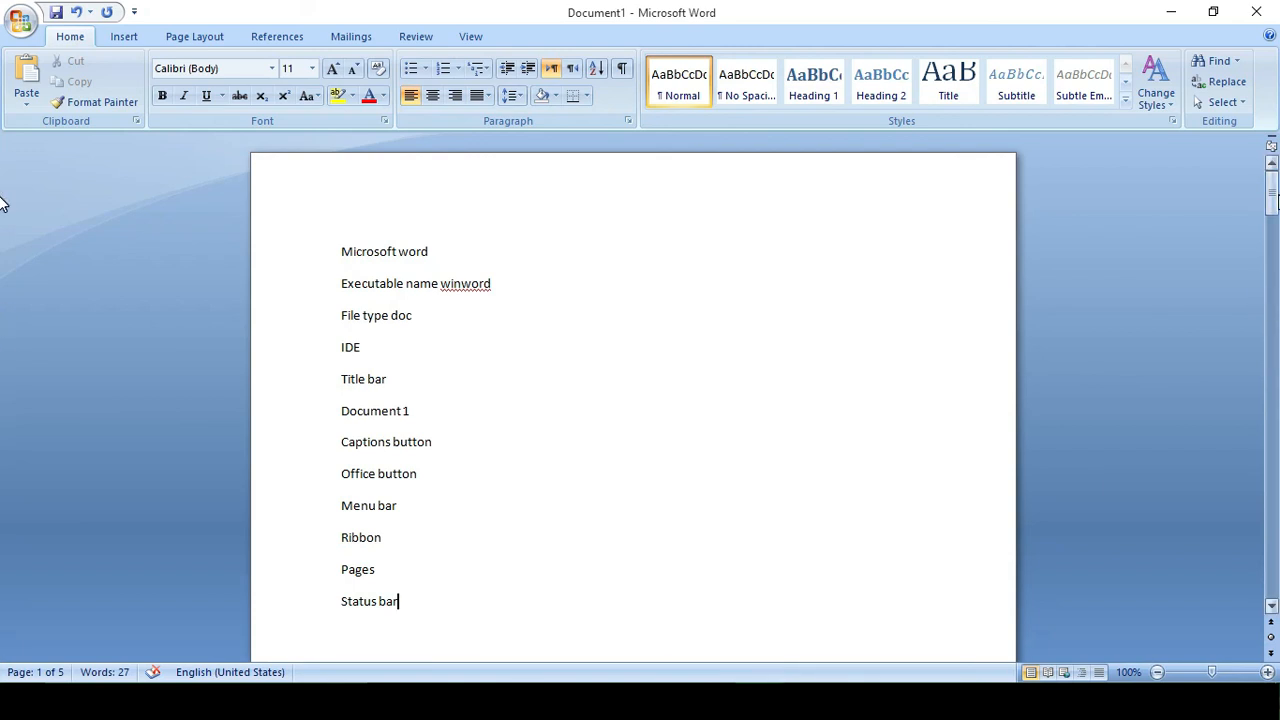
Add a 'Scroll bar' line after Status bar and nudge the vertical scrollbar.
{"action": "key", "text": "Return"}
{"action": "type", "text": "scroll bar"}
{"action": "key", "text": "Return"}
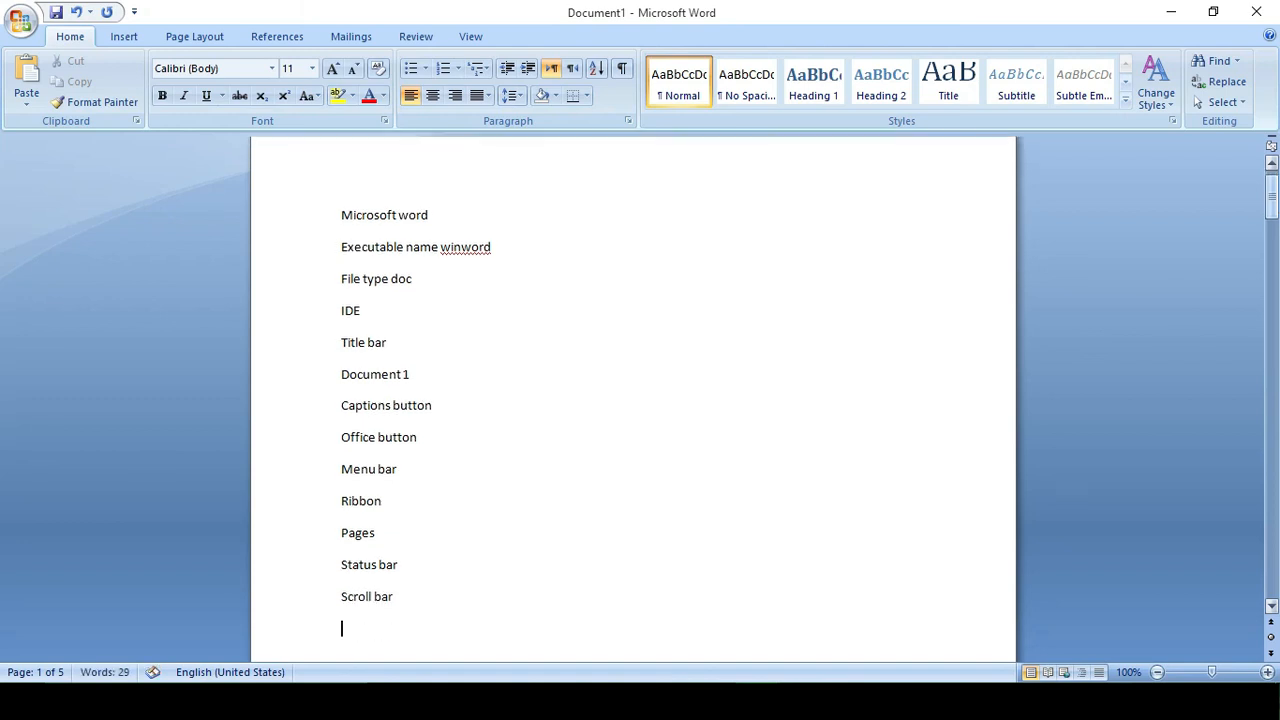
{"action": "mouse_move", "coordinate": [1272, 205]}
{"action": "left_mouse_down"}
{"action": "mouse_move", "coordinate": [1270, 305]}
{"action": "mouse_move", "coordinate": [1270, 198]}
{"action": "left_mouse_up"}
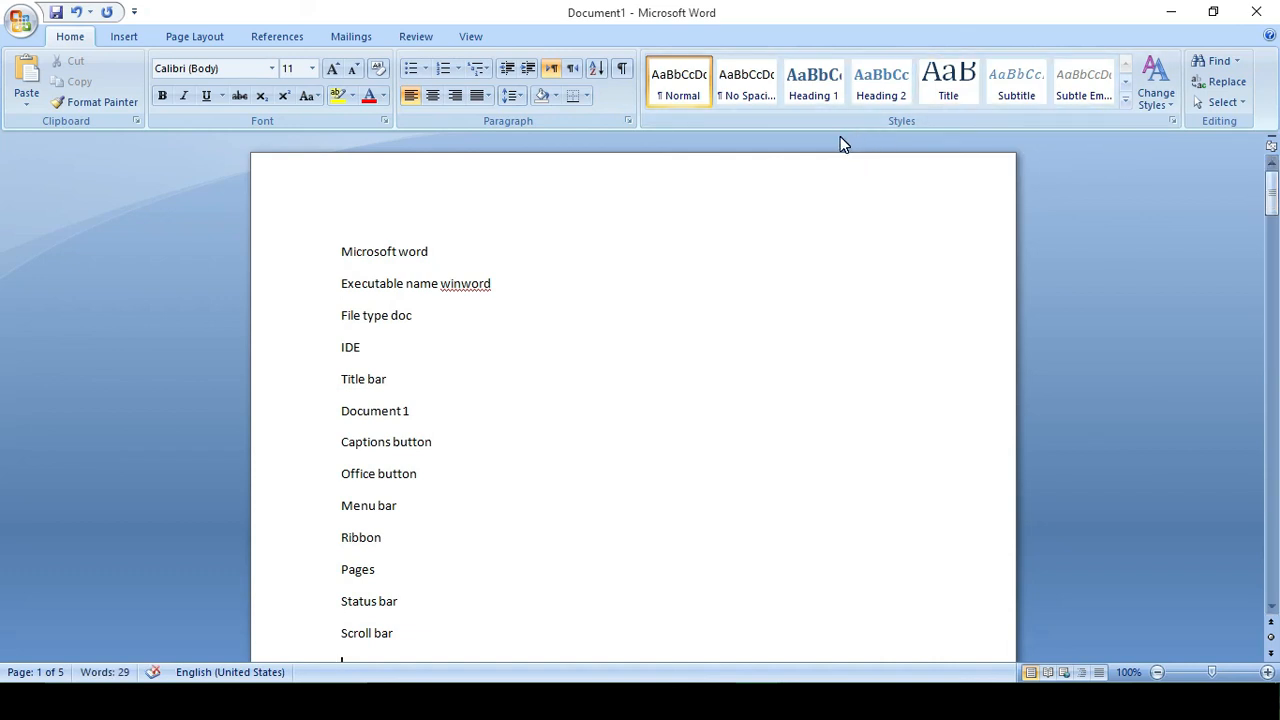
{"action": "mouse_move", "coordinate": [840, 137]}
{"action": "mouse_move", "coordinate": [698, 138]}
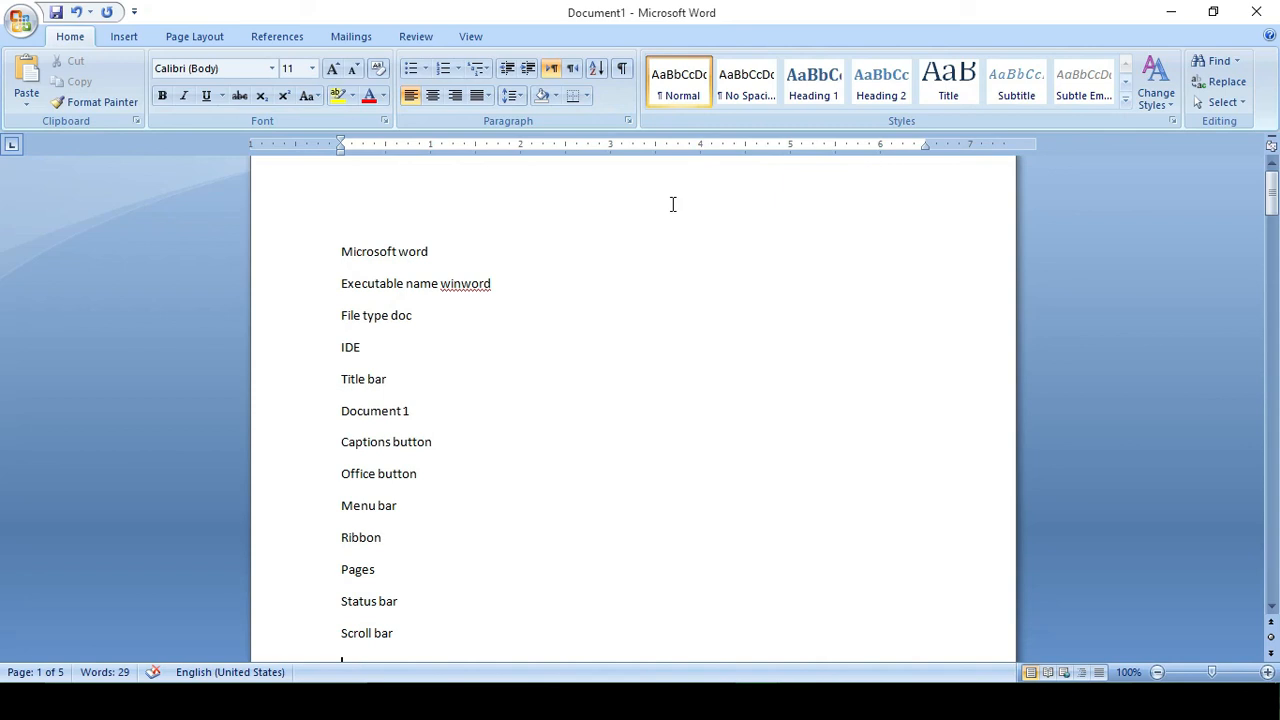